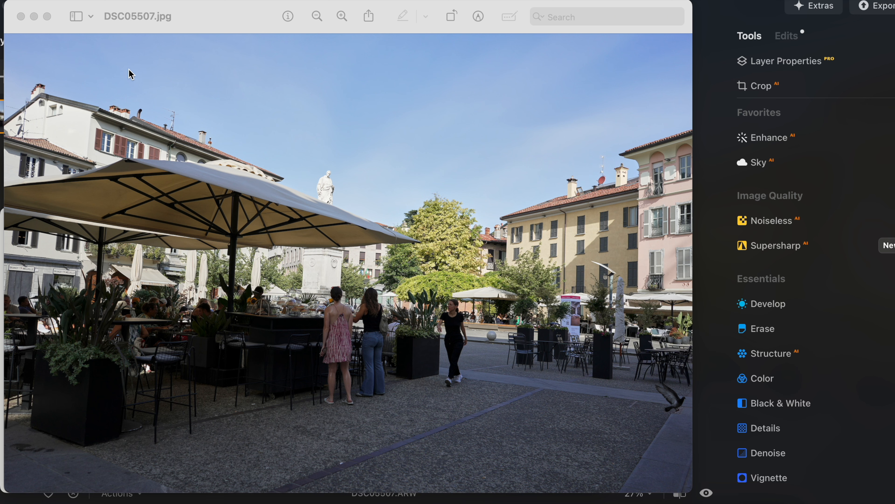
Close the DSC05507.jpg preview and the file browser window to return to the photo being edited
left_click(21, 16)
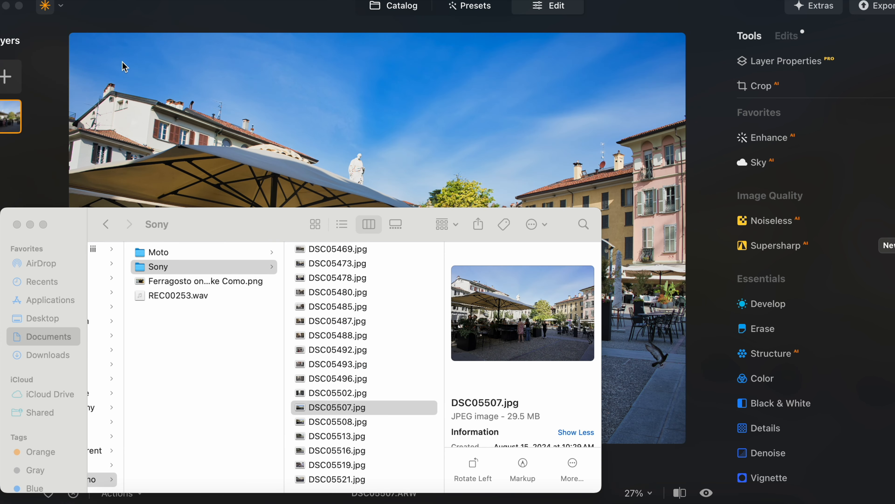
left_click(16, 224)
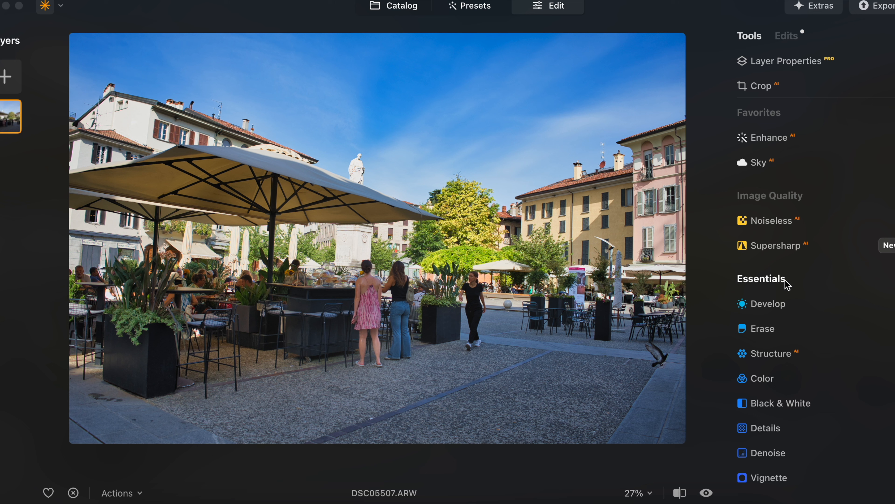
Examine the Develop, Sunrays and Atmosphere adjustments and look through the rest of the editing tools
left_click(779, 306)
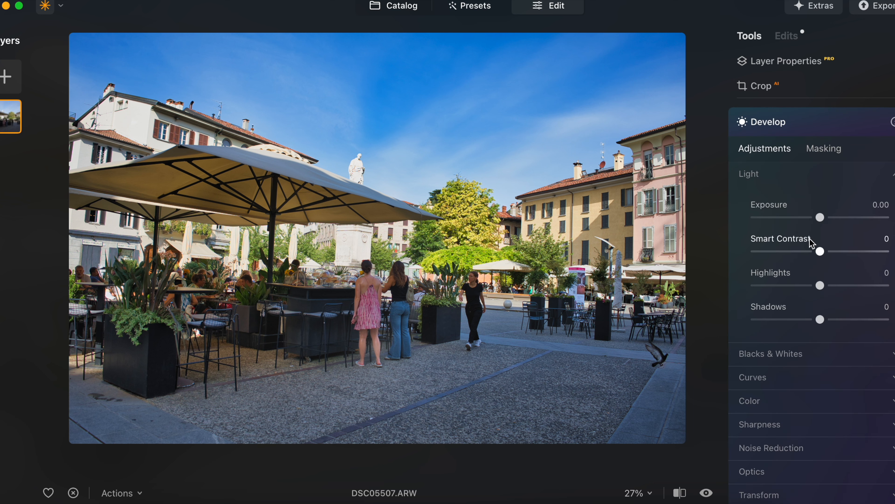
left_click(785, 125)
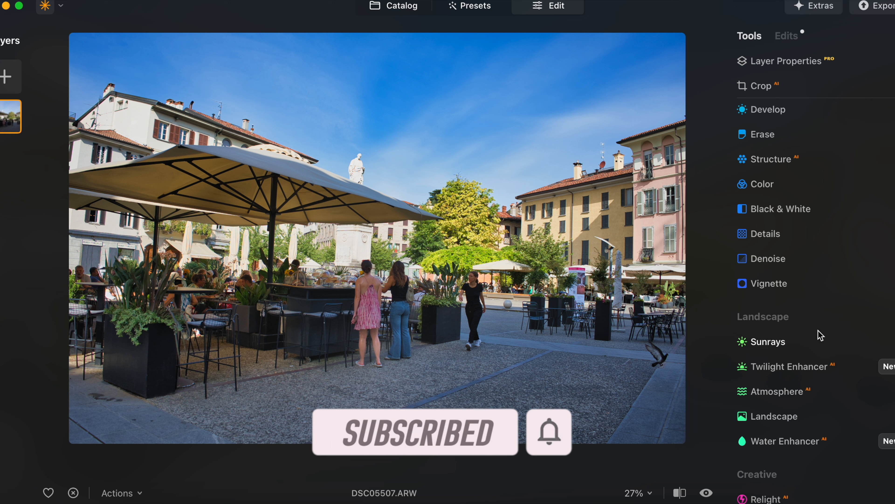
scroll(818, 335, "down", 3)
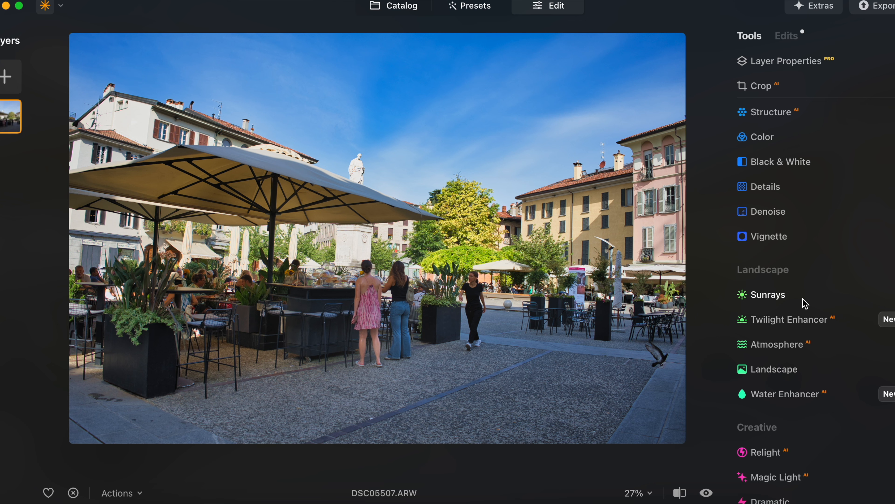
left_click(796, 297)
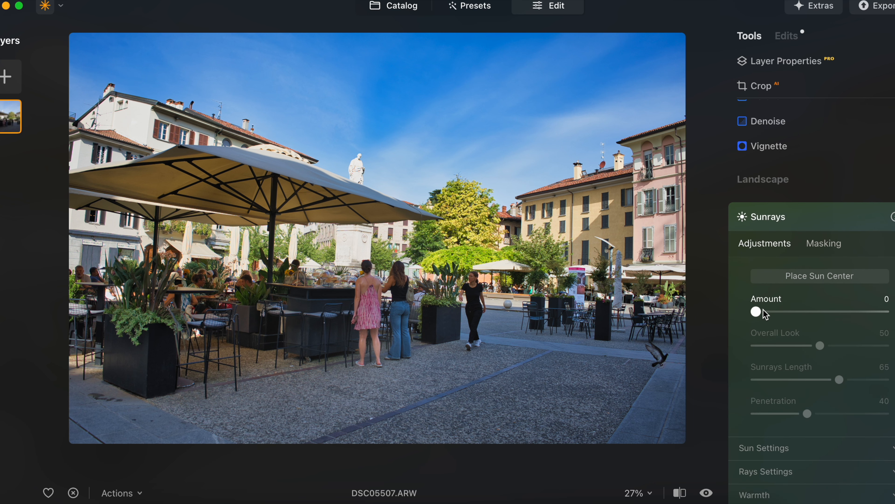
mouse_move(756, 312)
left_mouse_down()
mouse_move(887, 311)
mouse_move(745, 314)
left_mouse_up()
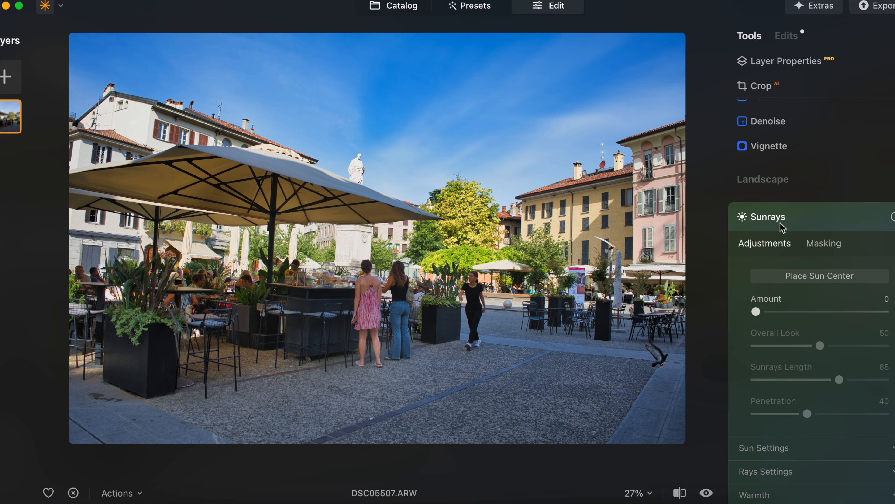
left_click(795, 220)
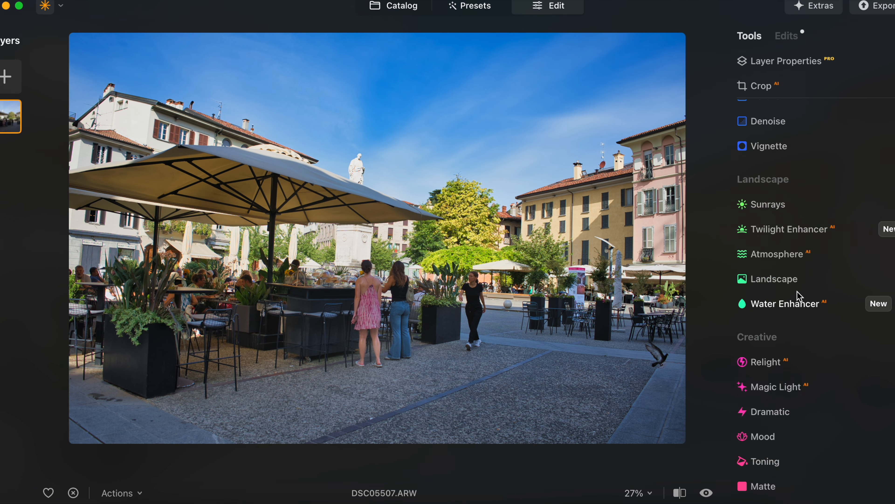
left_click(802, 256)
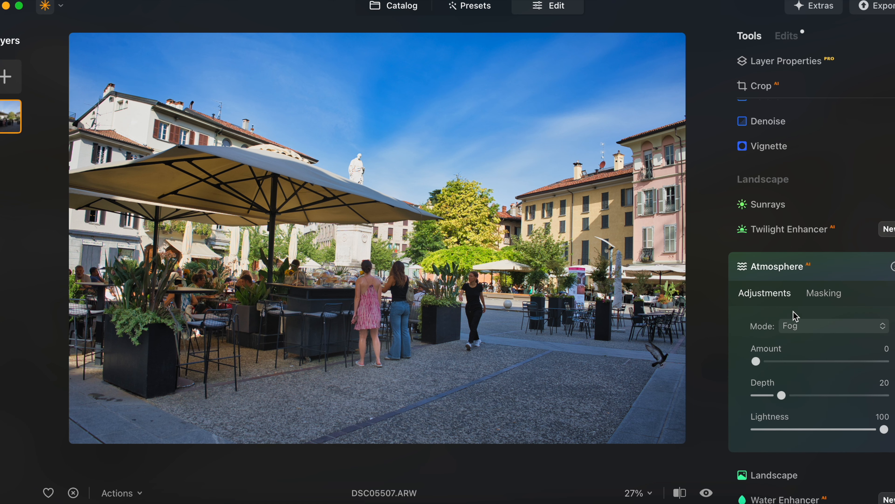
mouse_move(754, 361)
left_mouse_down()
mouse_move(861, 356)
mouse_move(745, 360)
left_mouse_up()
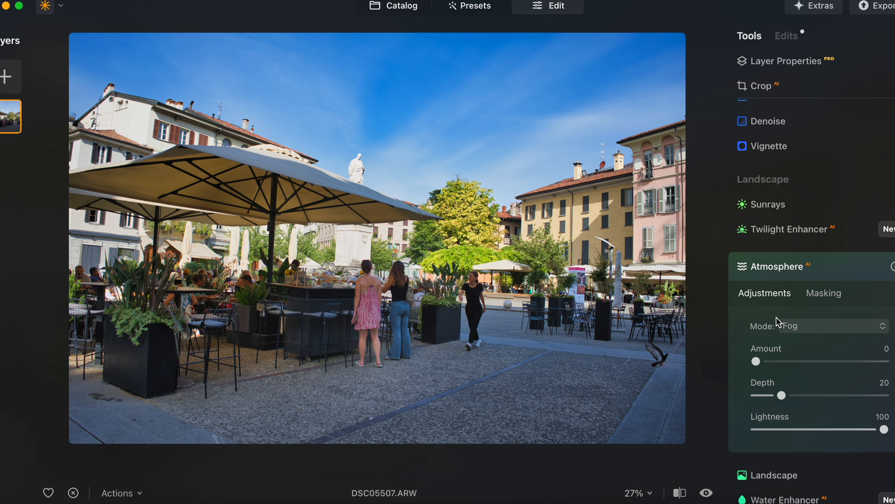
left_click(830, 276)
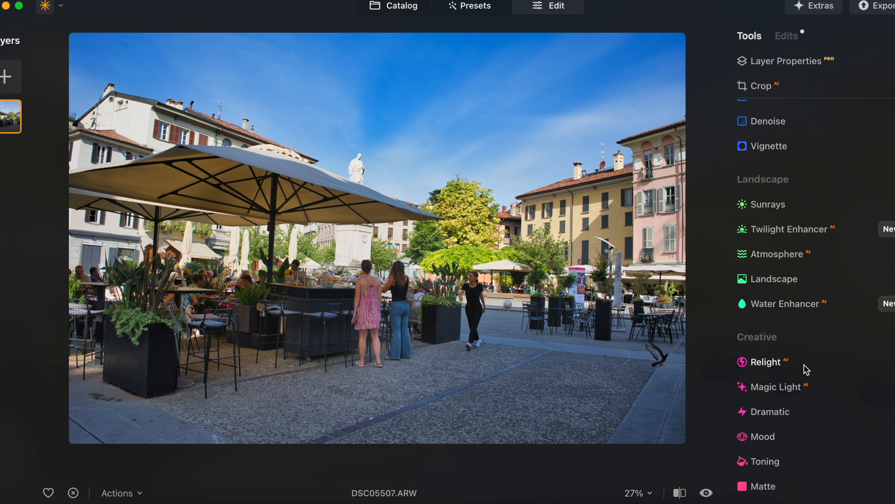
scroll(807, 369, "down", 15)
scroll(806, 369, "down", 8)
scroll(807, 369, "up", 12)
scroll(807, 369, "up", 14)
scroll(806, 369, "up", 13)
scroll(809, 241, "up", 2)
Try the Galaxy 1 and Sunset Clouds 1 sky replacements on the photo, and reset the Sky tool
left_click(762, 162)
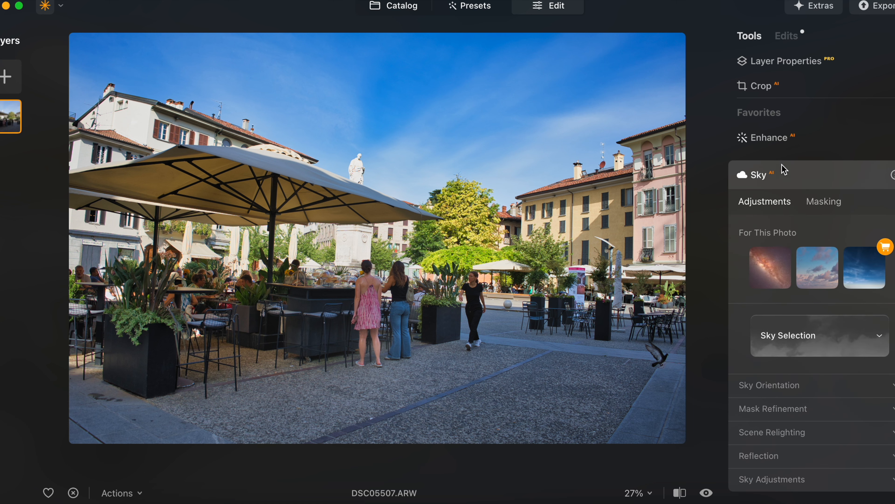
left_click(768, 273)
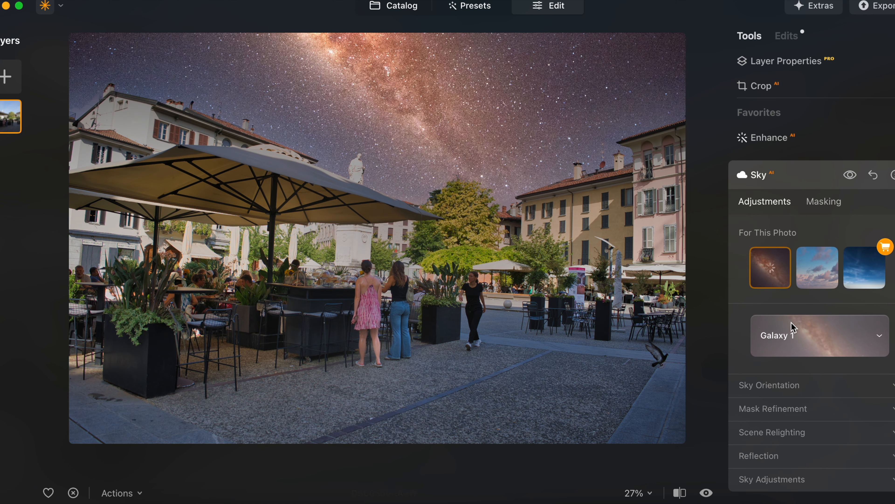
left_click(834, 333)
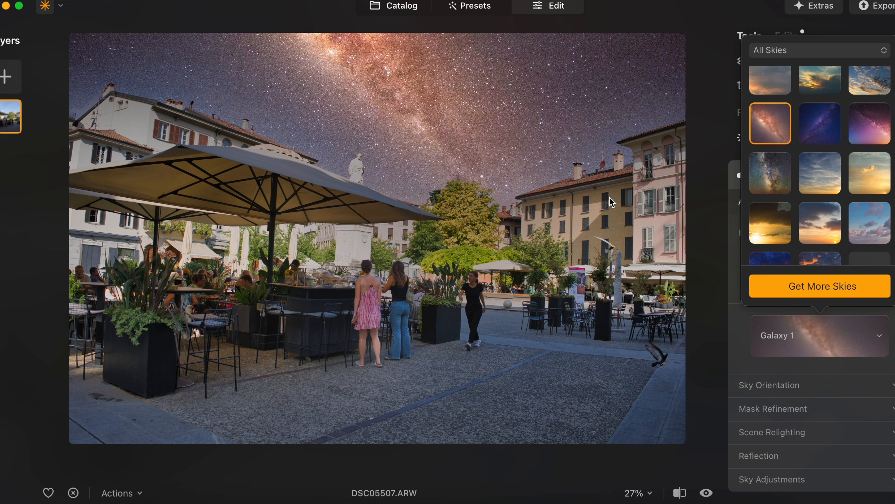
scroll(817, 226, "down", 2)
left_click(871, 186)
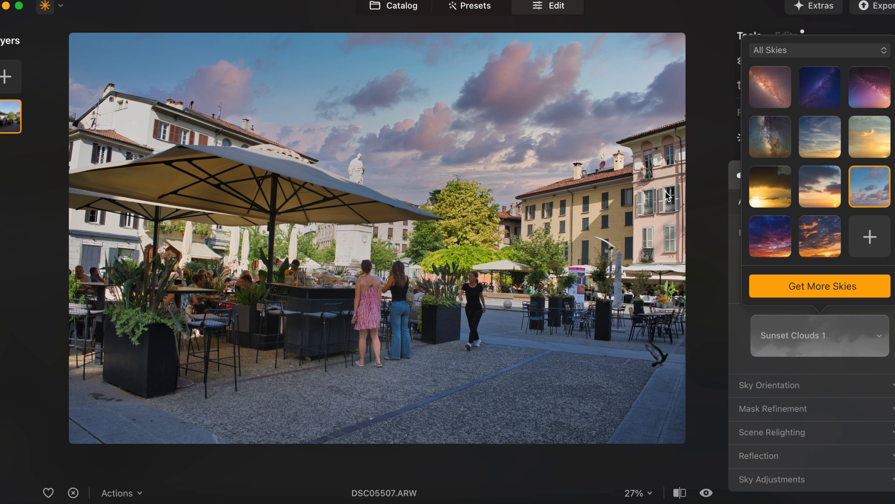
left_click(557, 143)
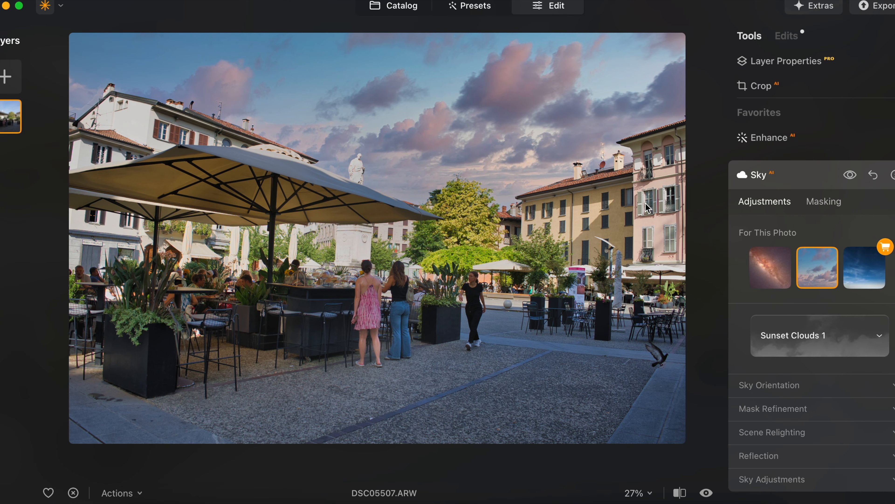
left_click(873, 179)
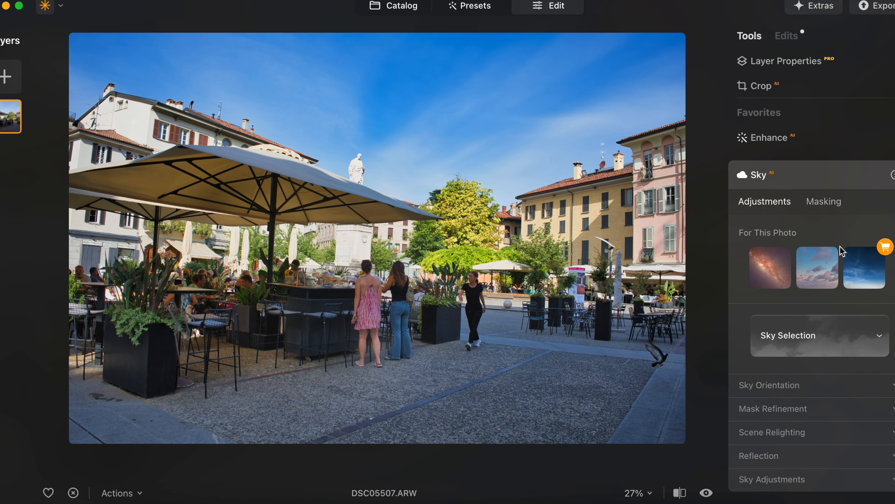
Preview the Galaxy 1 sky and replace the photo's sky with Sunset Clouds 1
left_click(770, 276)
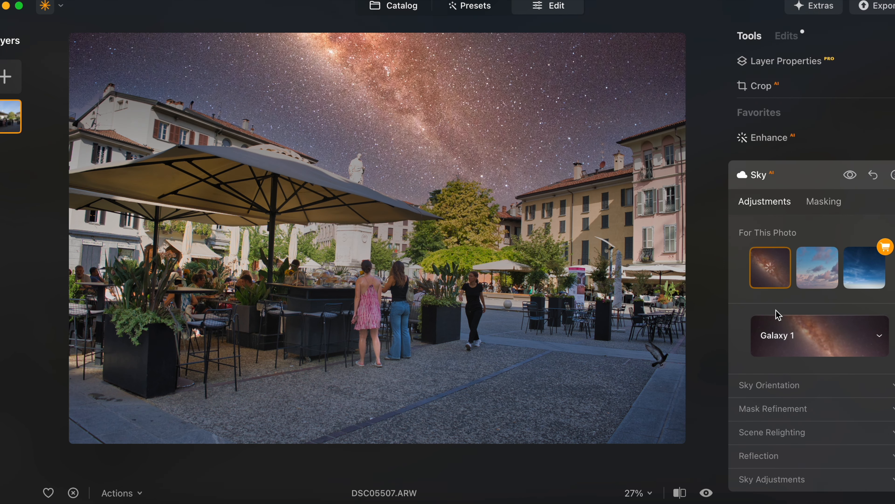
left_click(810, 333)
left_click(872, 185)
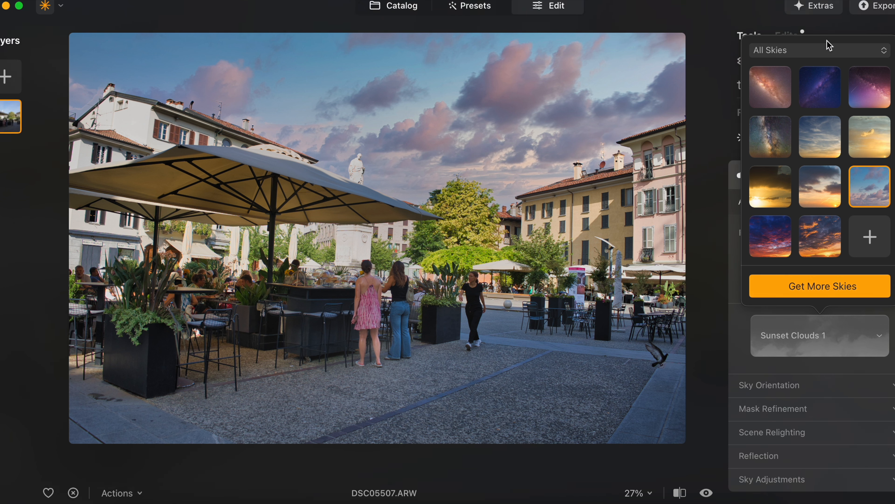
left_click(733, 211)
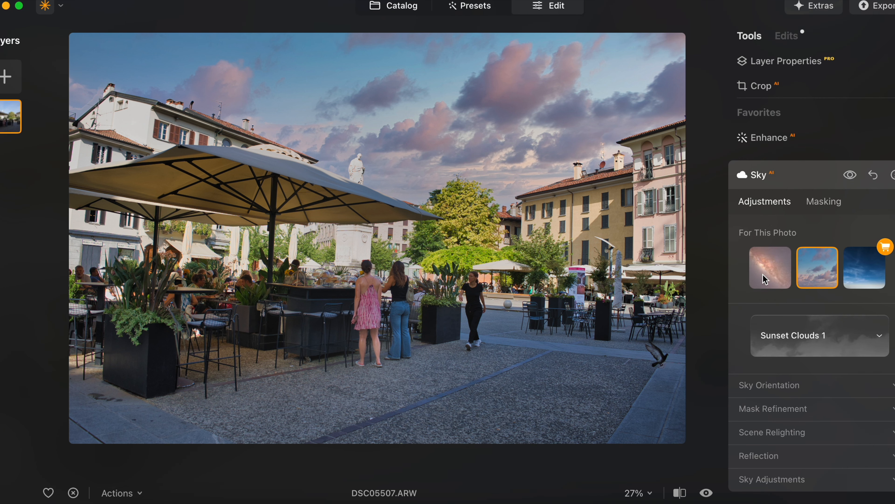
Shift the replacement sky by setting its orientation to Vertical Position 4 and Horizontal Position -28
left_click(807, 386)
scroll(811, 394, "down", 3)
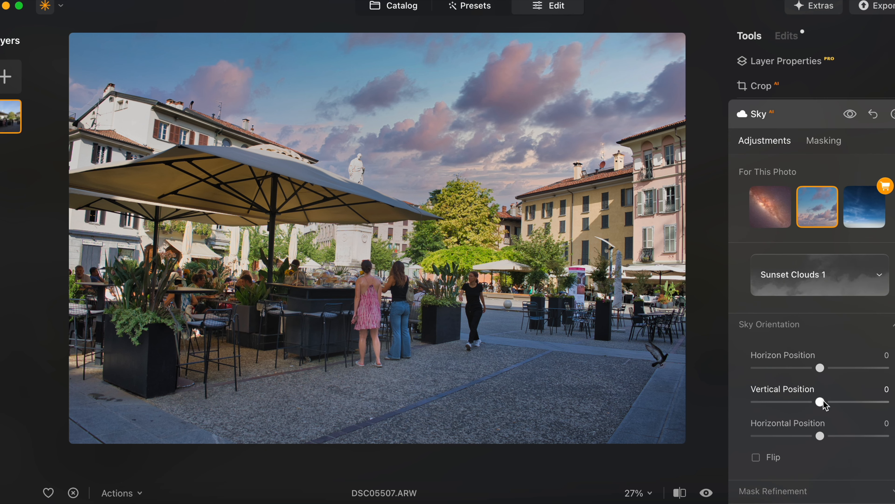
mouse_move(821, 404)
left_mouse_down()
mouse_move(836, 403)
mouse_move(790, 404)
mouse_move(824, 403)
left_mouse_up()
left_click_drag(821, 436, 802, 437)
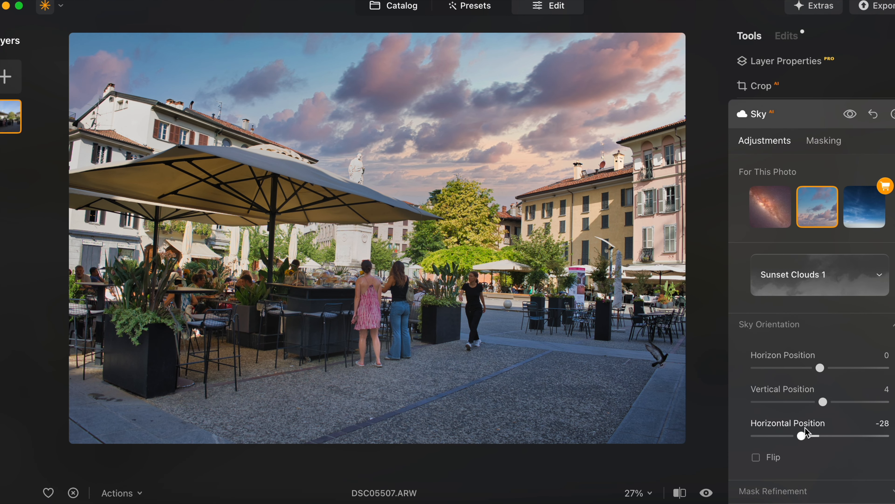
Refine the replacement sky's mask with Global at 58 and Close Gaps at 18
scroll(803, 432, "down", 5)
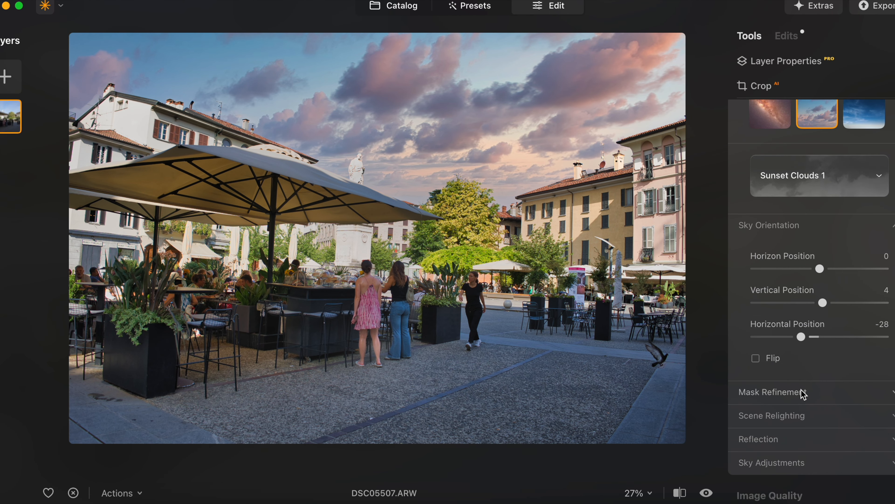
left_click(802, 392)
left_click_drag(795, 439, 829, 439)
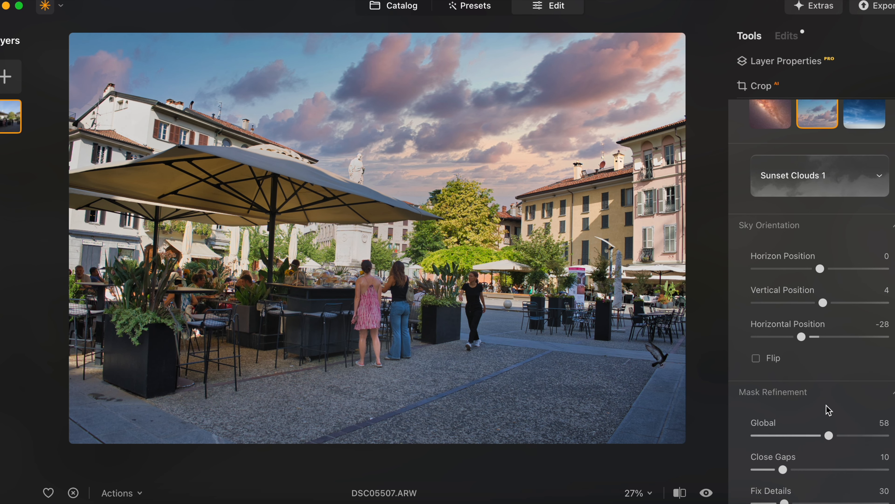
left_click_drag(783, 469, 811, 470)
Apply the Structure adjustment to the photo with Boost set to 11
scroll(837, 402, "down", 10)
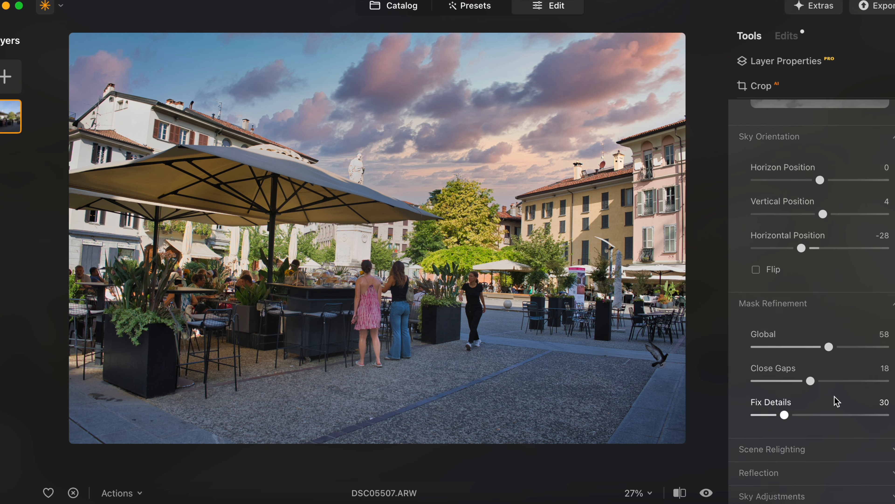
scroll(796, 441, "down", 4)
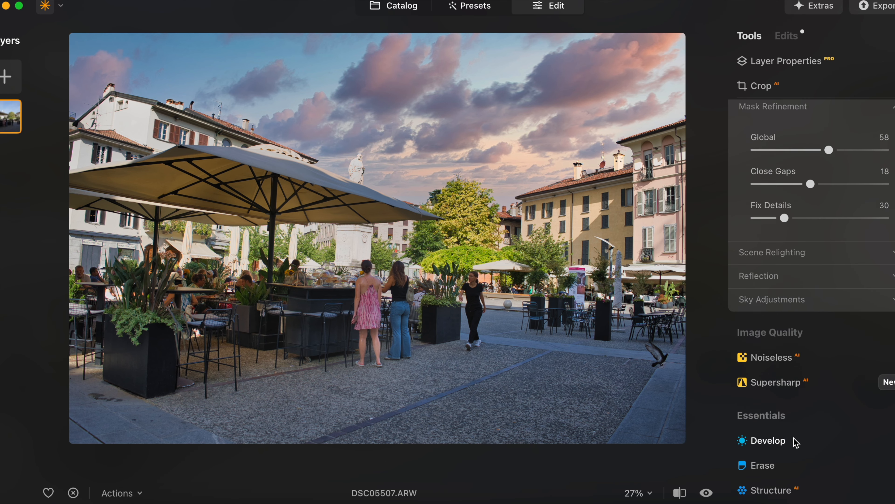
scroll(796, 441, "down", 3)
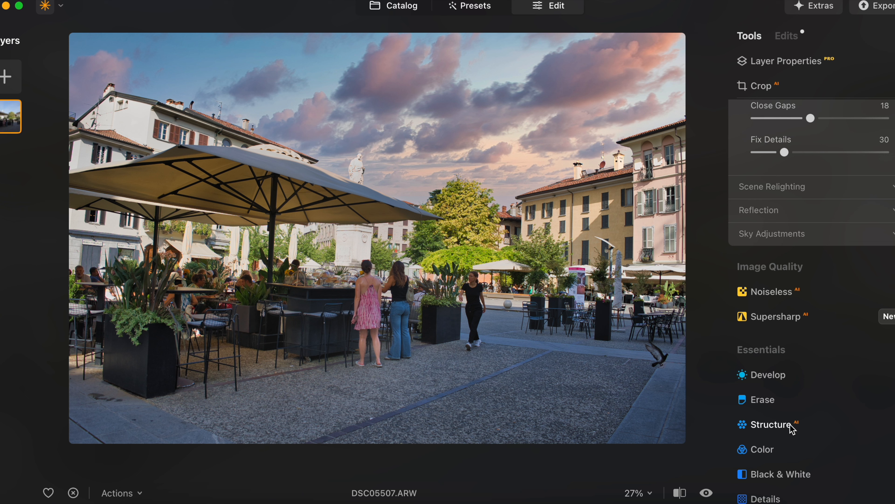
left_click(803, 428)
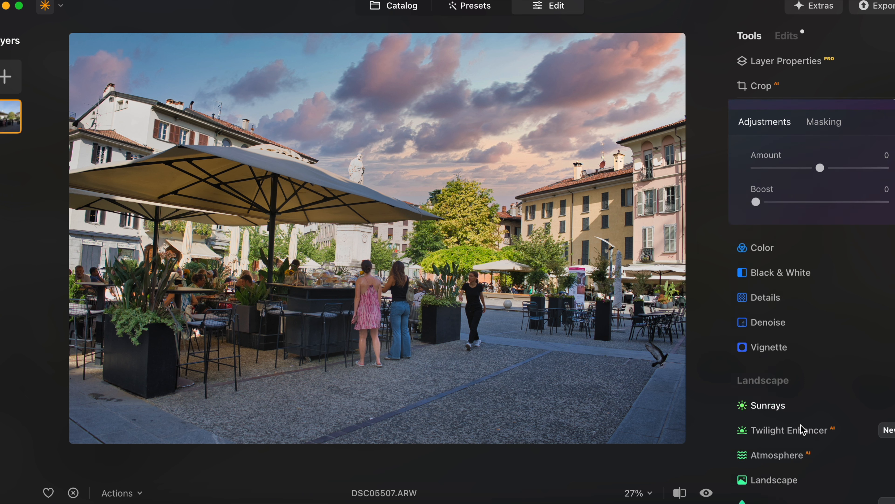
left_click_drag(756, 222, 778, 228)
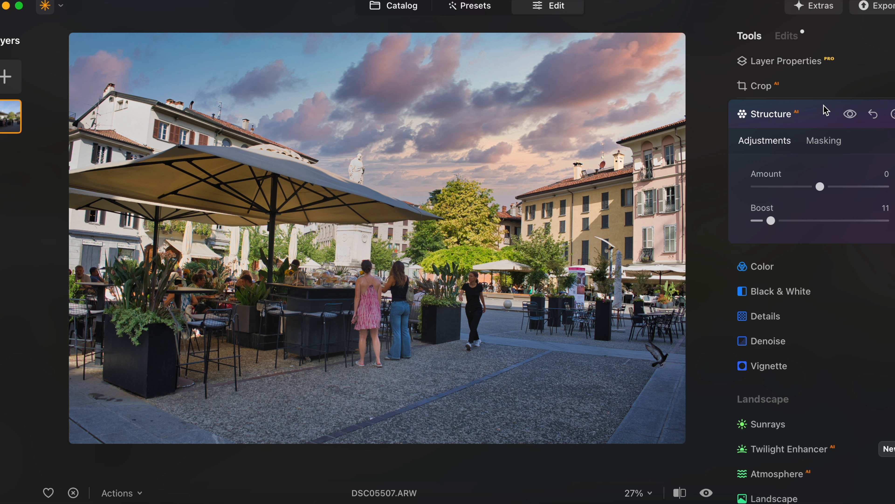
left_click(818, 113)
Straighten the photo with the Crop tool's automatic horizon alignment and apply the crop
scroll(817, 149, "up", 7)
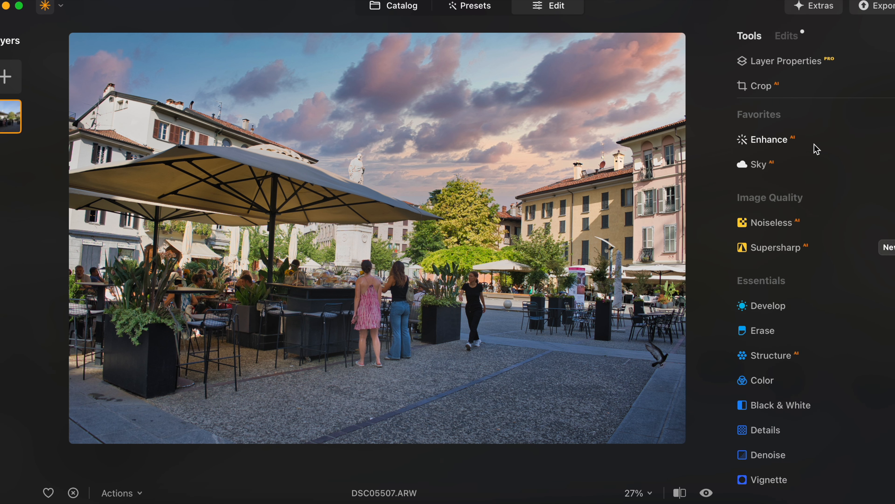
left_click(791, 90)
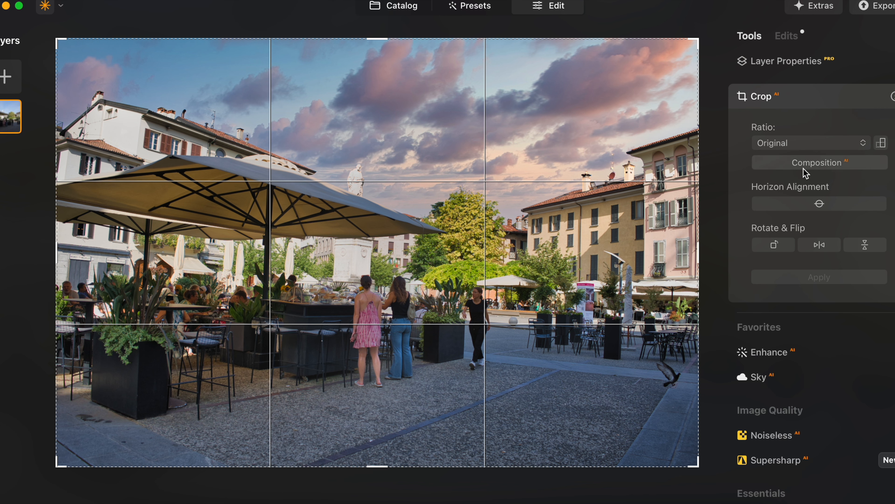
left_click(816, 206)
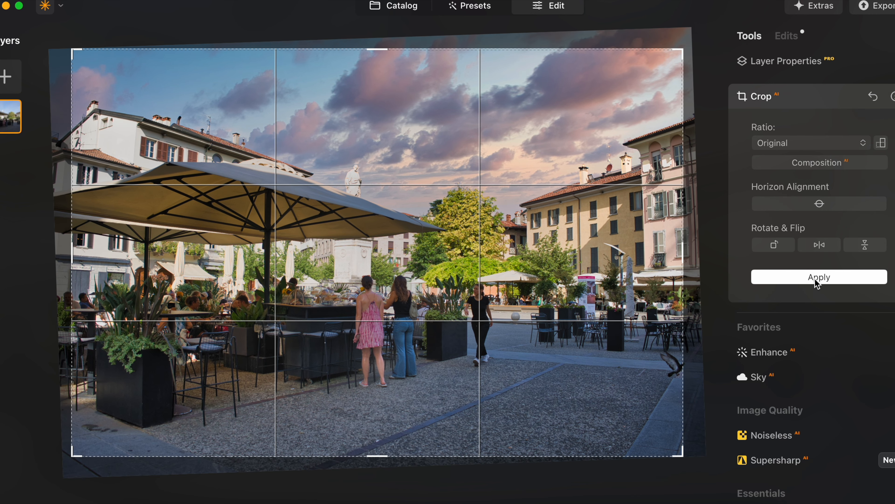
left_click(816, 279)
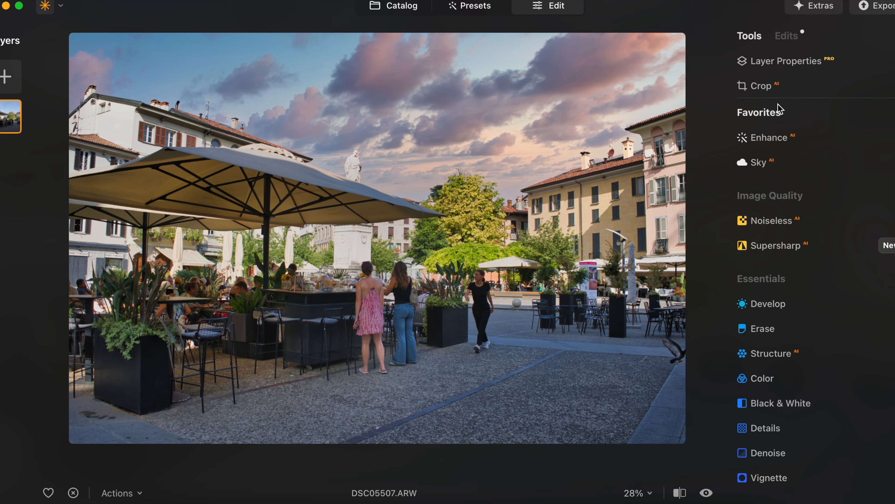
Crop the photo tighter at the Original ratio, trimming mainly its left and upper edges, and apply the crop
left_click(772, 87)
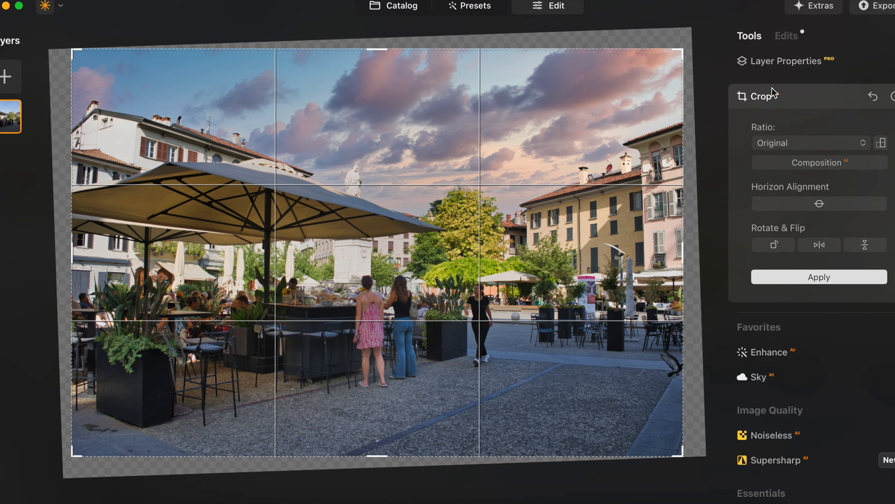
left_click_drag(75, 50, 135, 91)
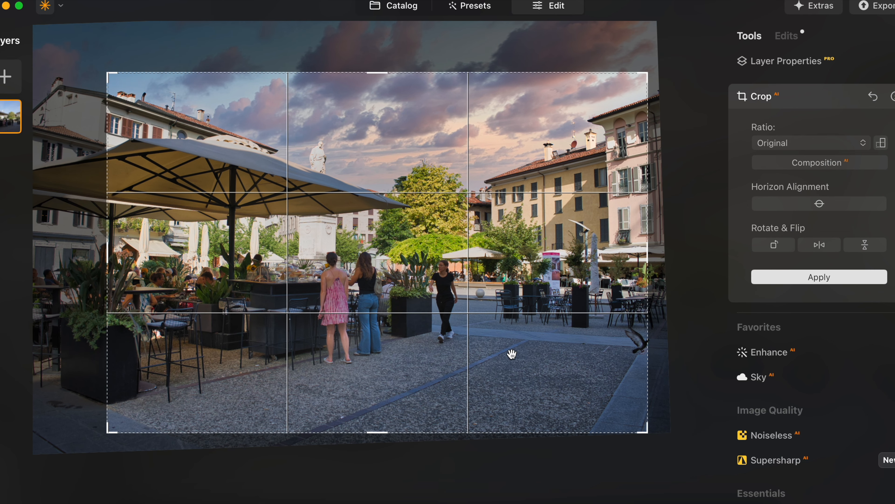
left_click_drag(651, 72, 654, 71)
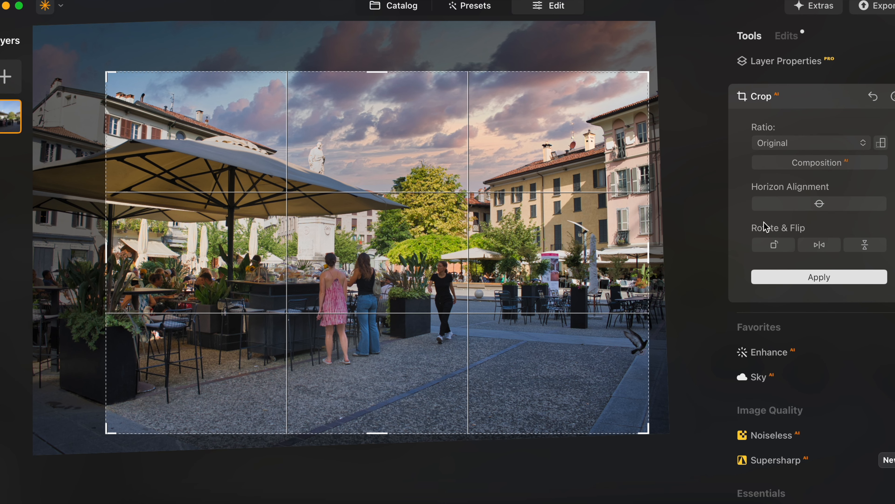
left_click(813, 278)
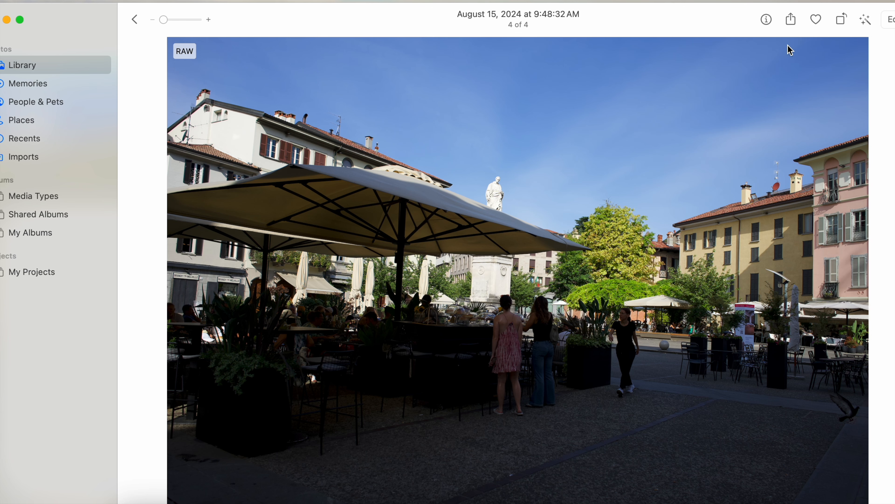
Switch to Photos and open the unedited RAW town square photo in the Luminar Neo editing extension
left_click(890, 20)
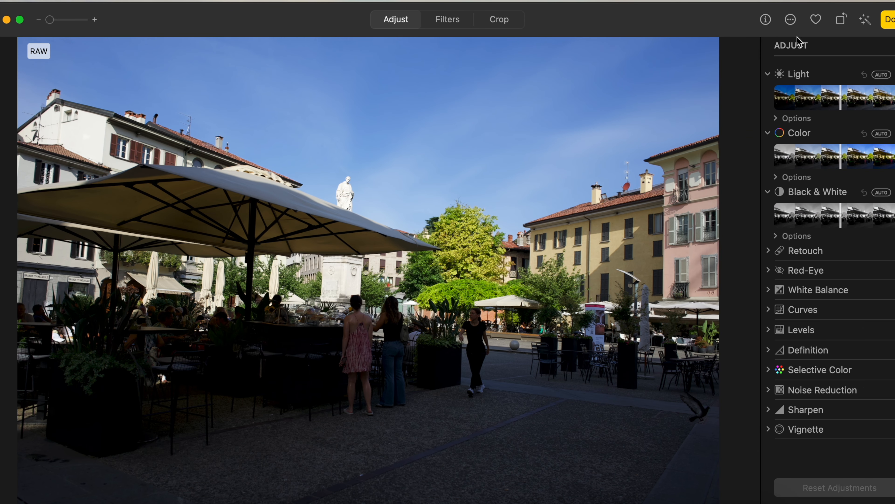
left_click(791, 20)
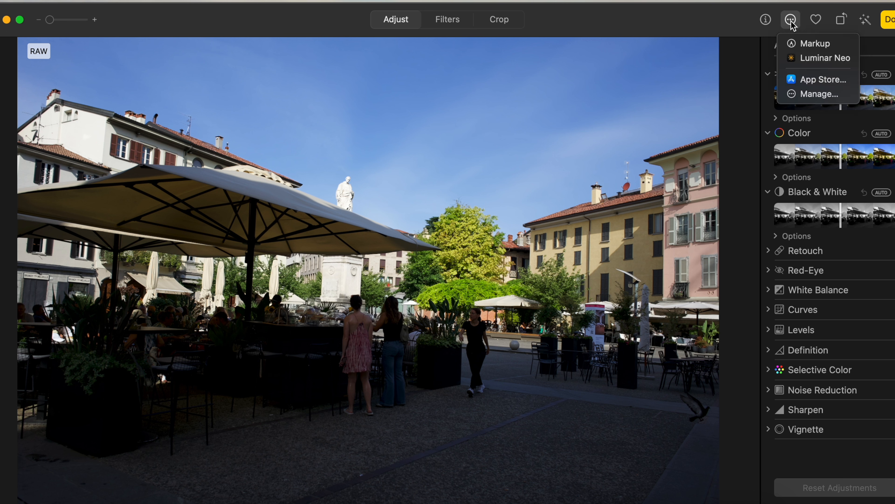
left_click(816, 58)
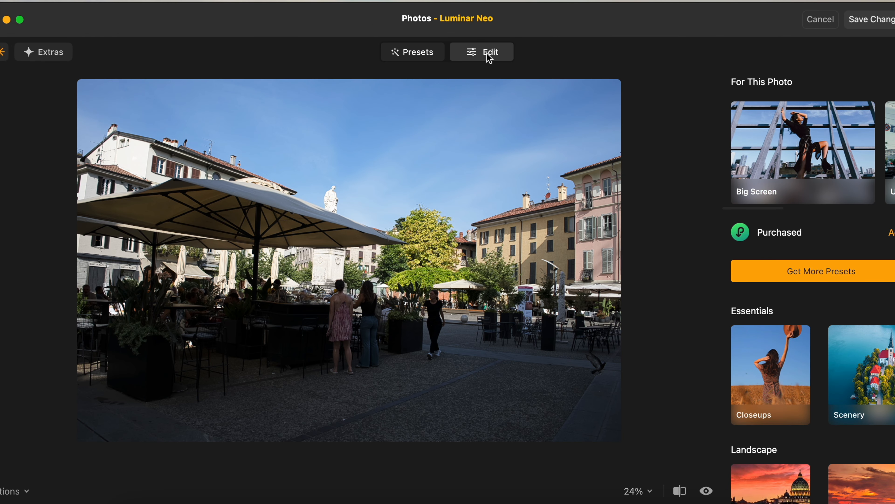
Browse the preset collections and open the Overcast collection to view its presets
scroll(783, 388, "down", 5)
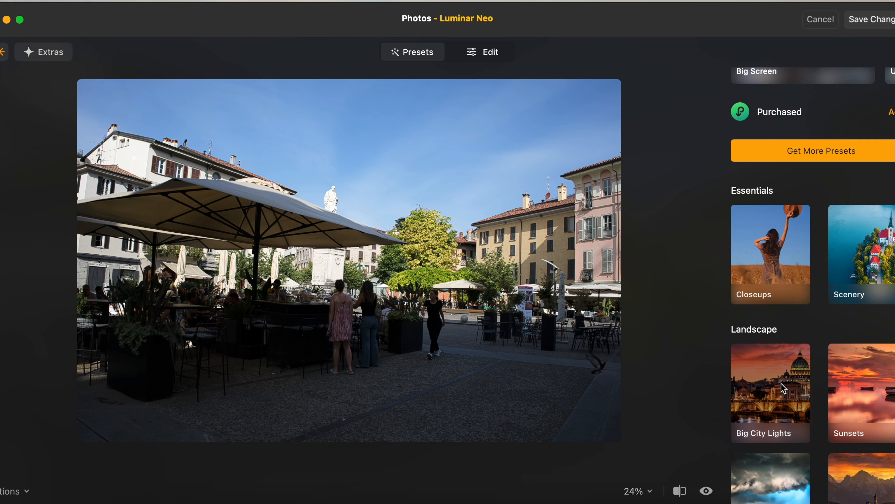
scroll(860, 360, "down", 3)
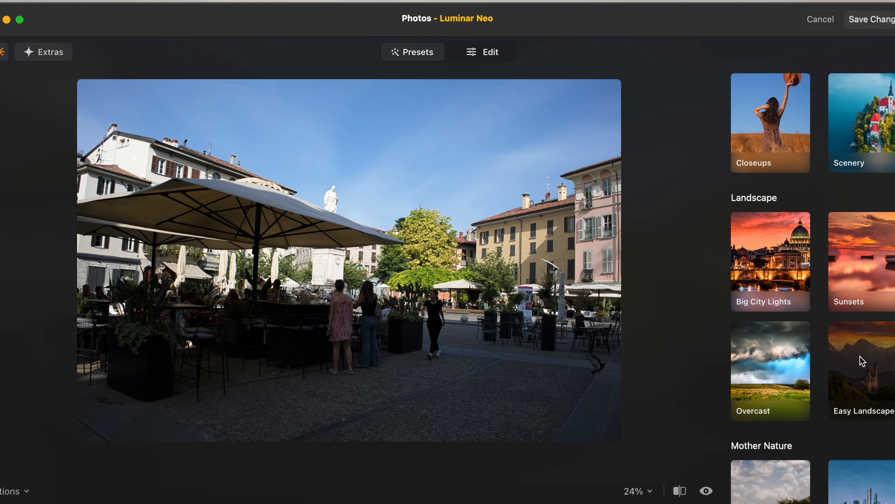
left_click(785, 368)
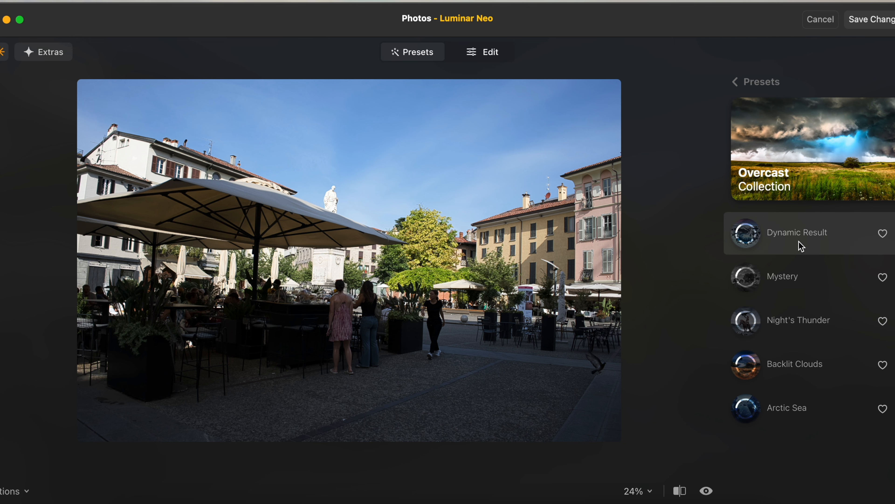
Straighten the RAW photo with the Crop tool's automatic horizon alignment at the Original ratio and apply it
left_click(497, 60)
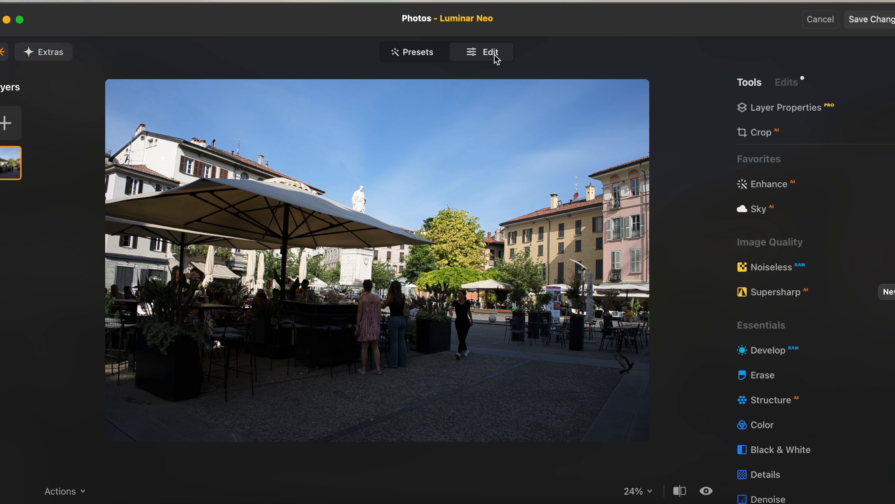
left_click(762, 133)
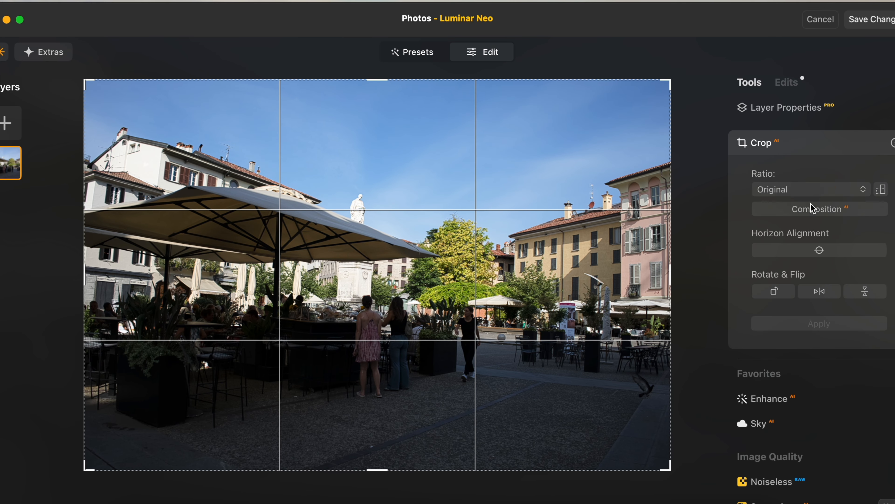
left_click(814, 249)
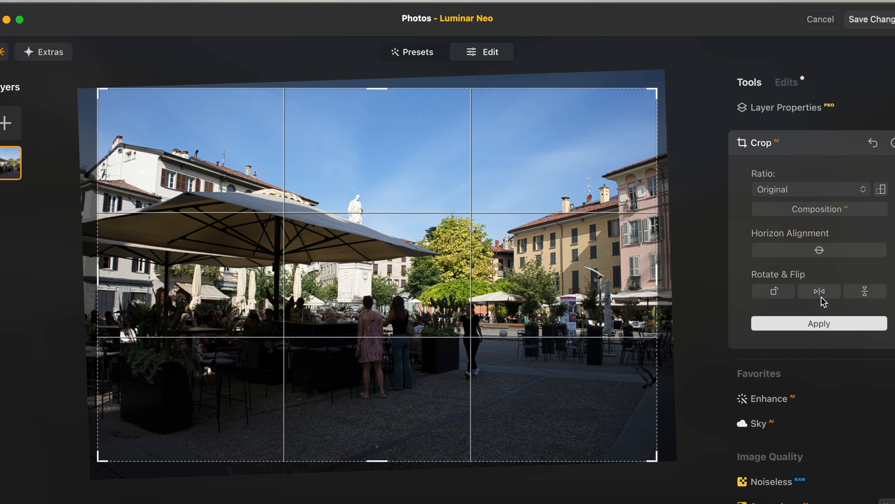
left_click(823, 326)
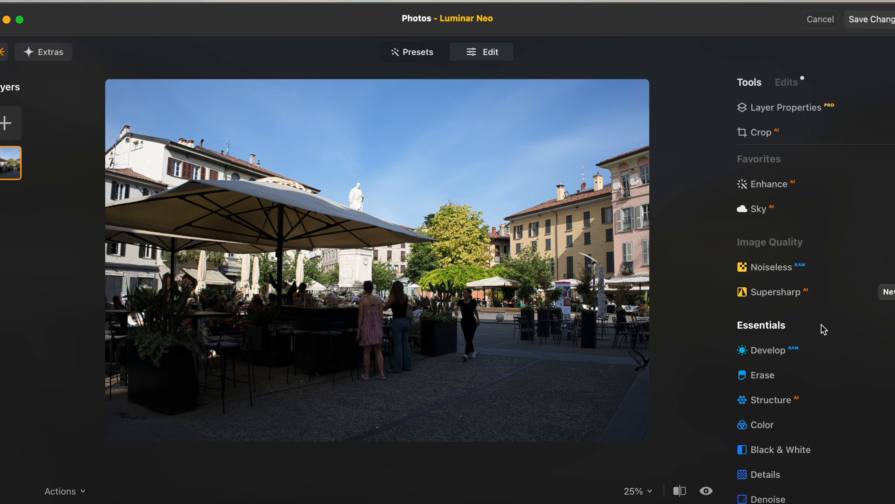
Brighten the photo with the Enhance tool by setting Accent to 100
scroll(805, 355, "down", 2)
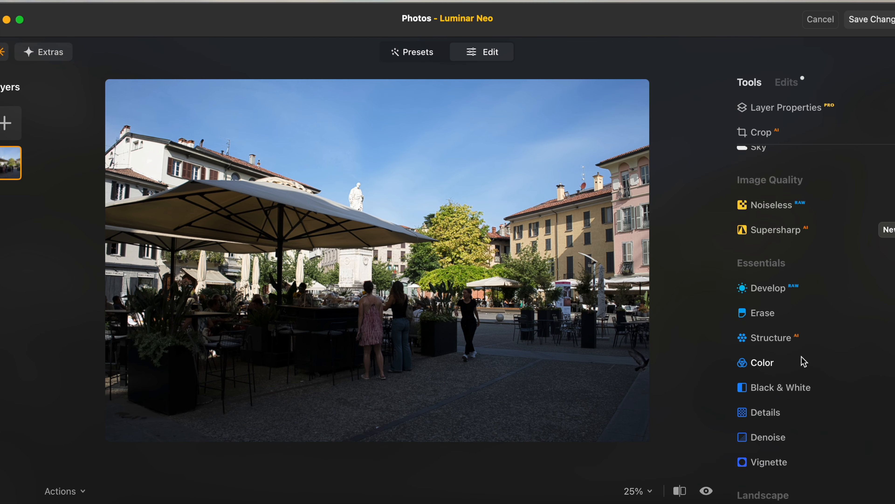
scroll(804, 361, "up", 2)
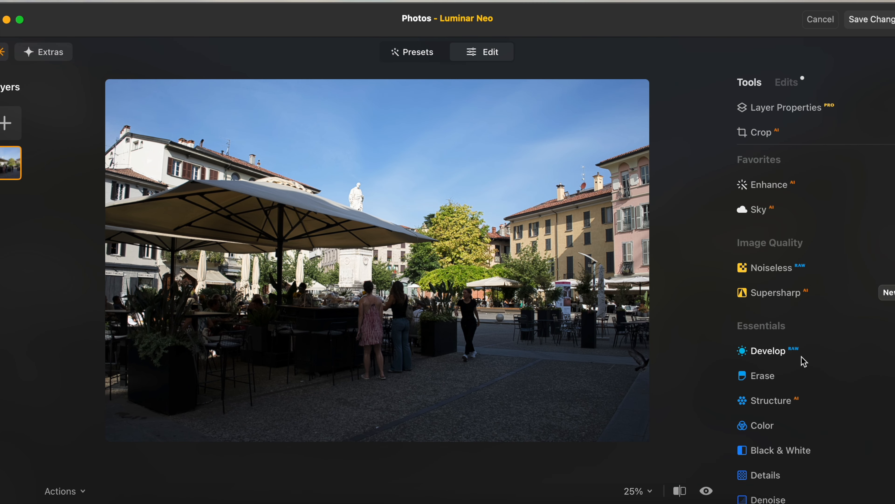
left_click(776, 190)
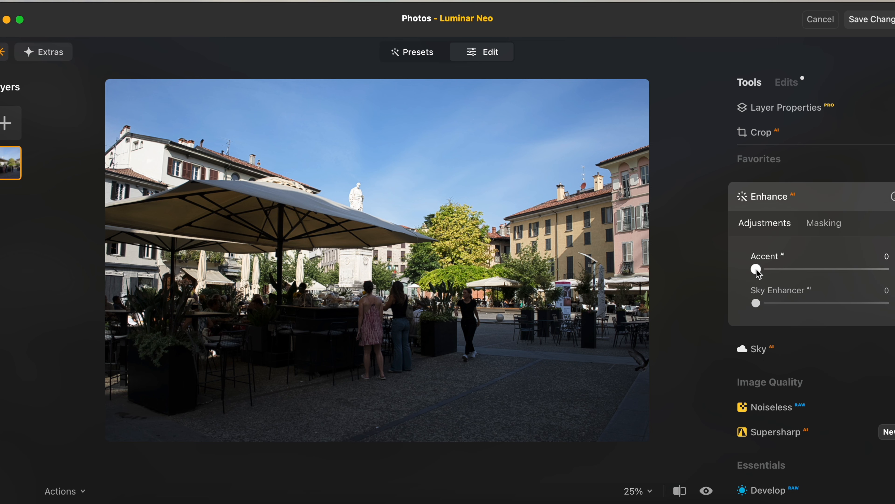
left_click_drag(758, 272, 884, 269)
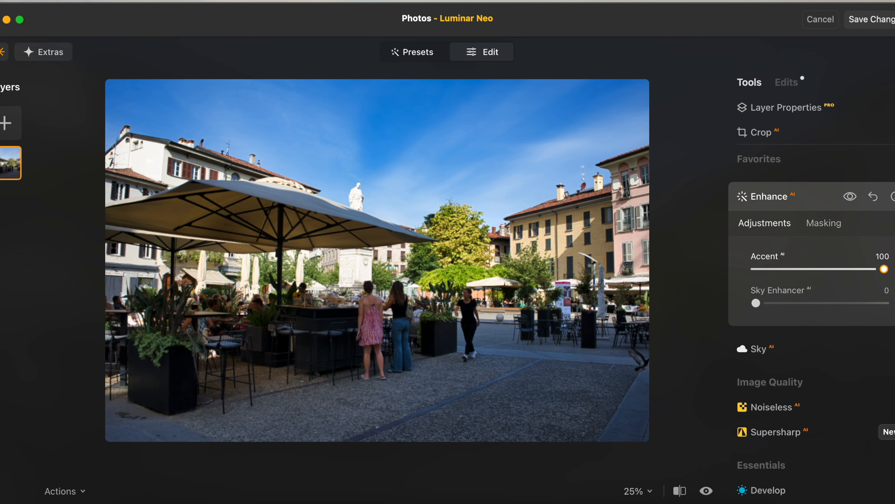
mouse_move(887, 270)
left_mouse_down()
mouse_move(742, 271)
mouse_move(884, 269)
left_mouse_up()
left_click(811, 198)
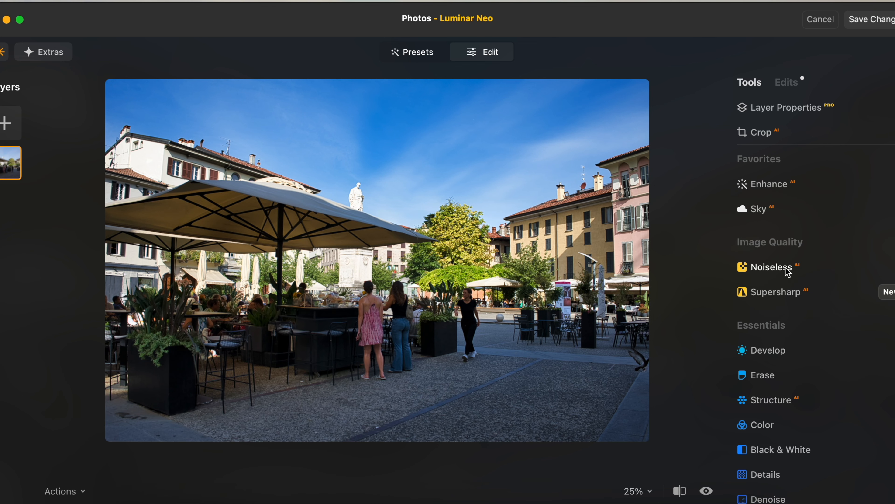
Adjust the Develop light settings to Exposure -0.27, Smart Contrast 12, Highlights -16 and Shadows 10
left_click(777, 352)
left_click_drag(823, 262, 829, 291)
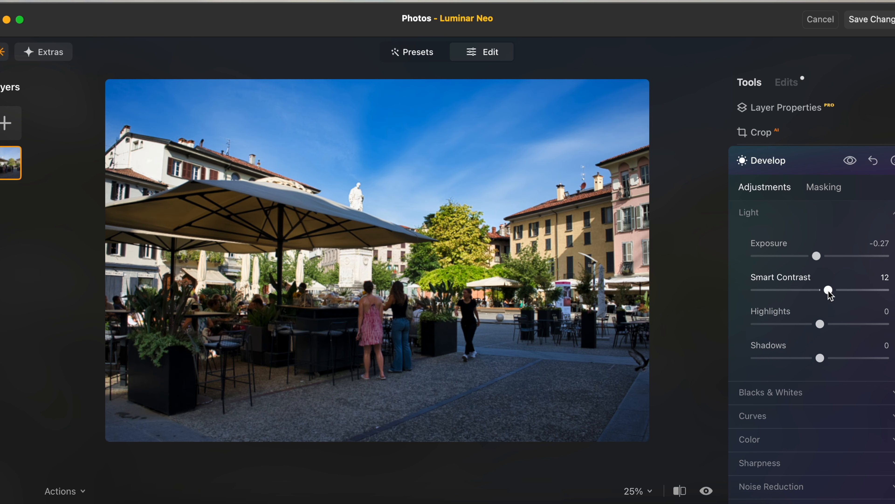
left_click_drag(821, 324, 810, 322)
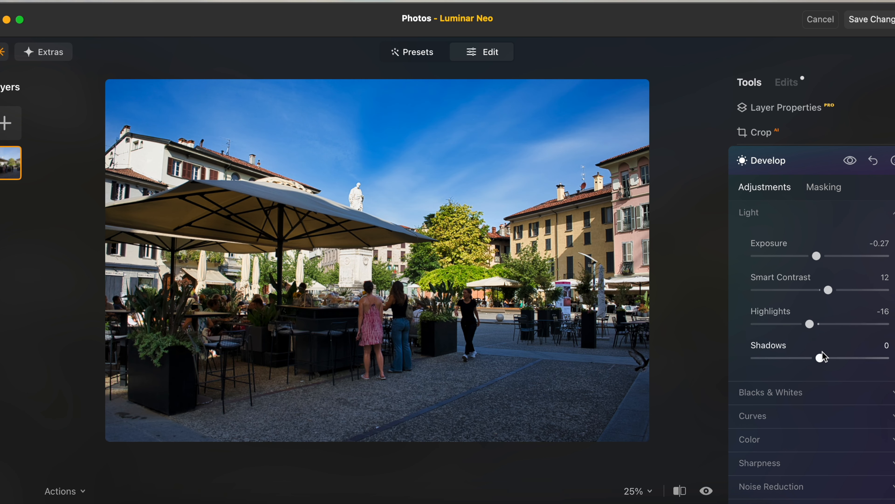
mouse_move(821, 359)
left_mouse_down()
mouse_move(810, 360)
mouse_move(861, 359)
mouse_move(830, 363)
left_mouse_up()
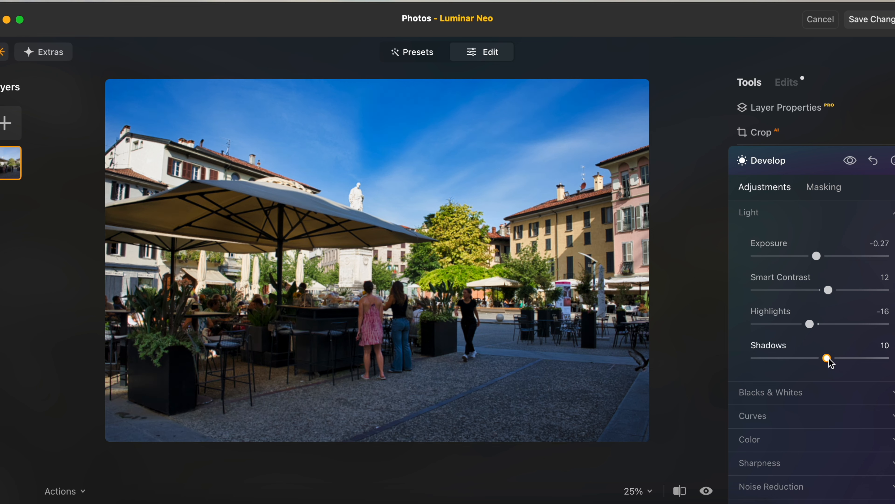
Set Saturation to -16 in the Develop tool's Color settings and close the tool
left_click(827, 392)
scroll(821, 420, "down", 3)
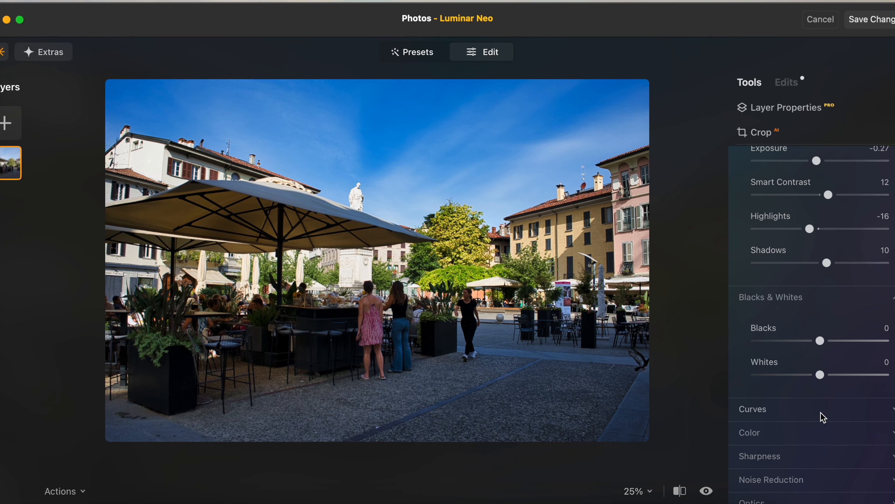
left_click(823, 417)
scroll(823, 417, "down", 10)
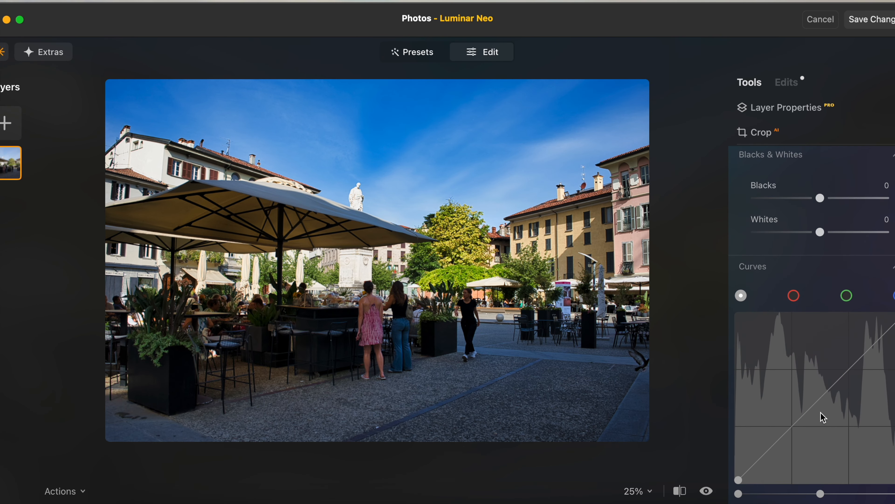
left_click(802, 357)
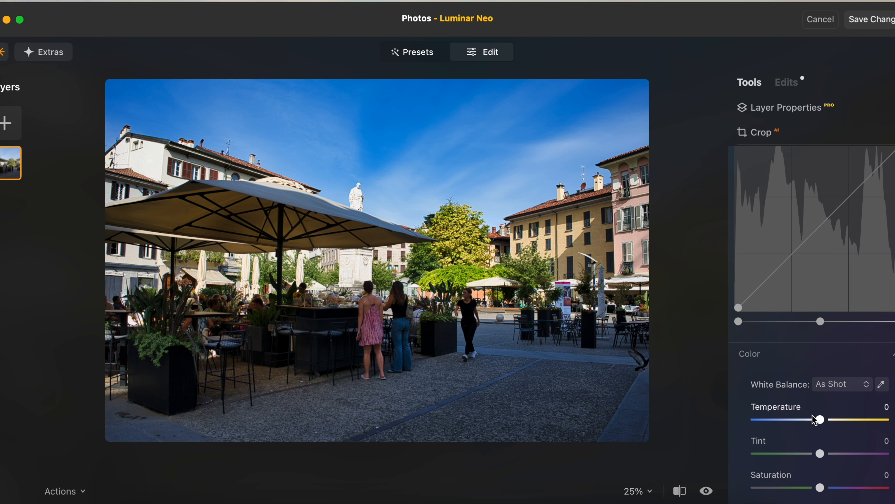
left_click_drag(820, 487, 810, 489)
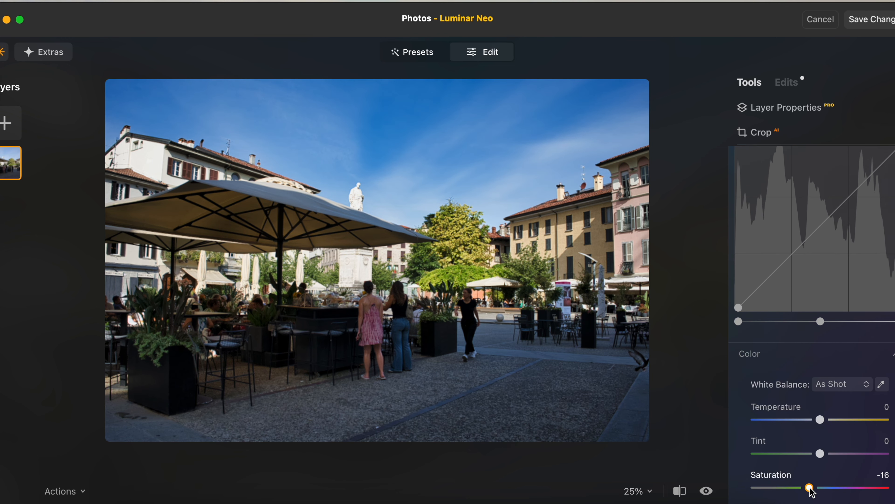
left_click(777, 354)
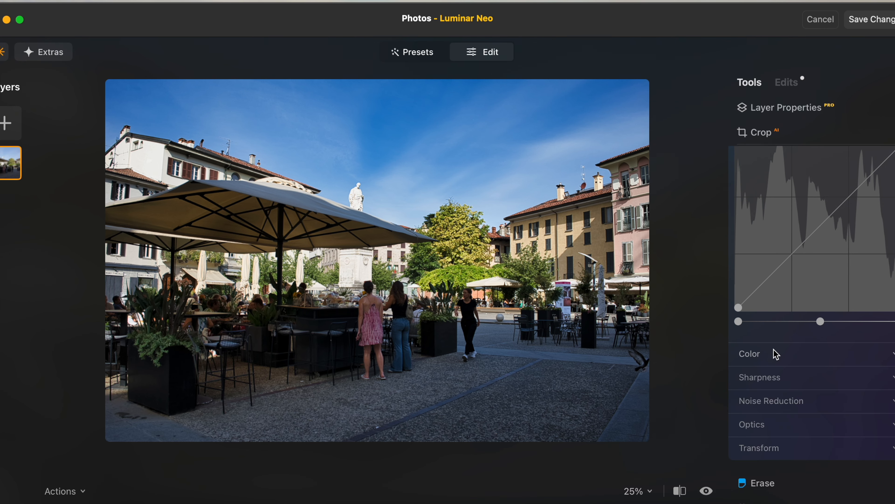
left_click(794, 135)
left_click(793, 141)
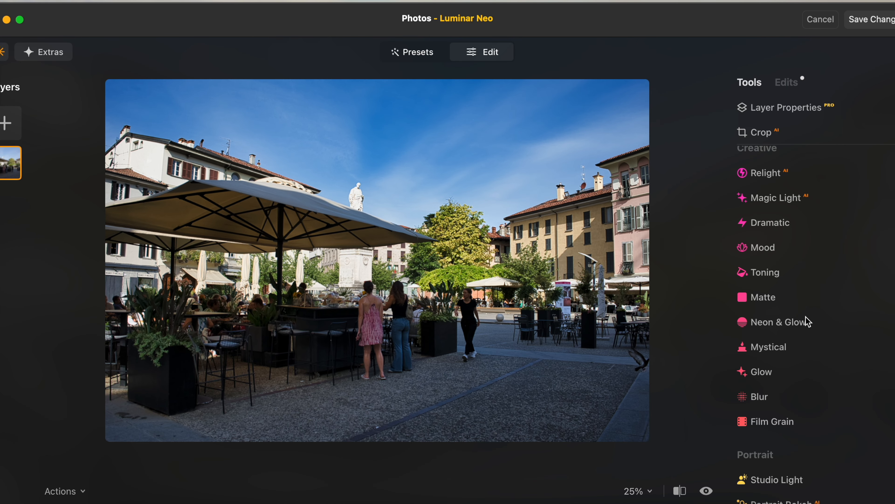
Try the Magic Light effect at Intensity 4, return Intensity to 0 and close the tool
scroll(805, 316, "down", 2)
scroll(805, 316, "up", 2)
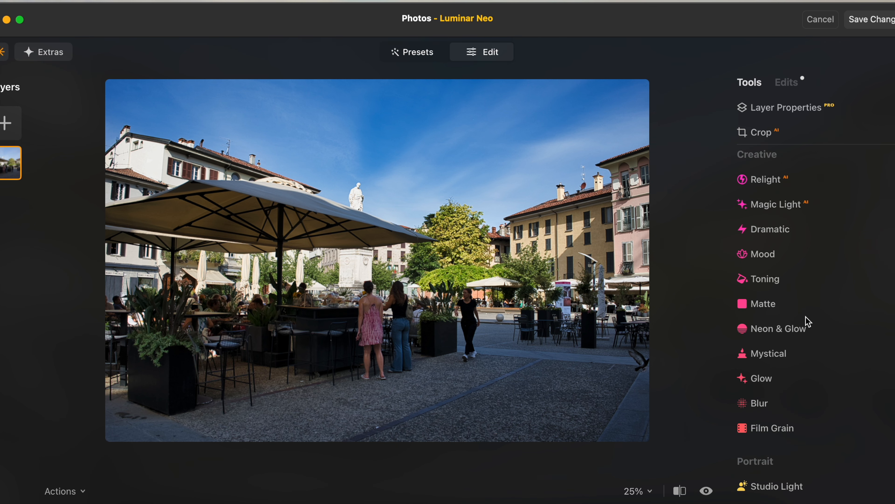
left_click(792, 209)
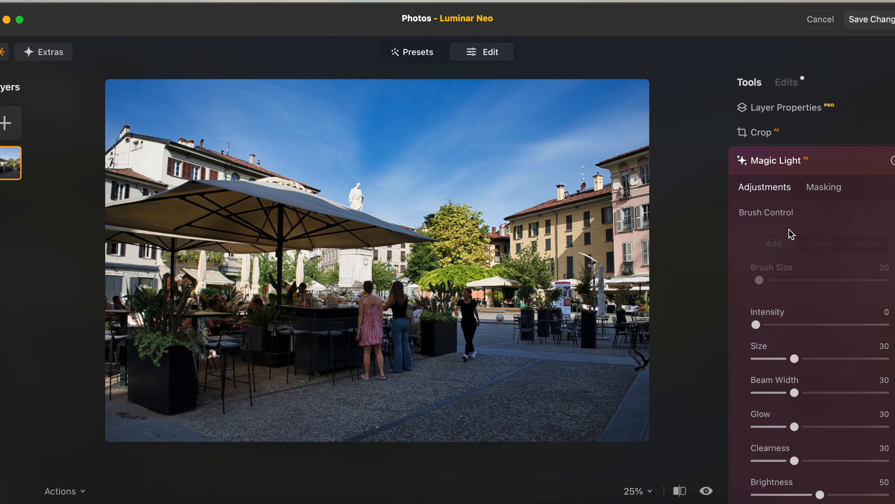
left_click_drag(761, 326, 767, 327)
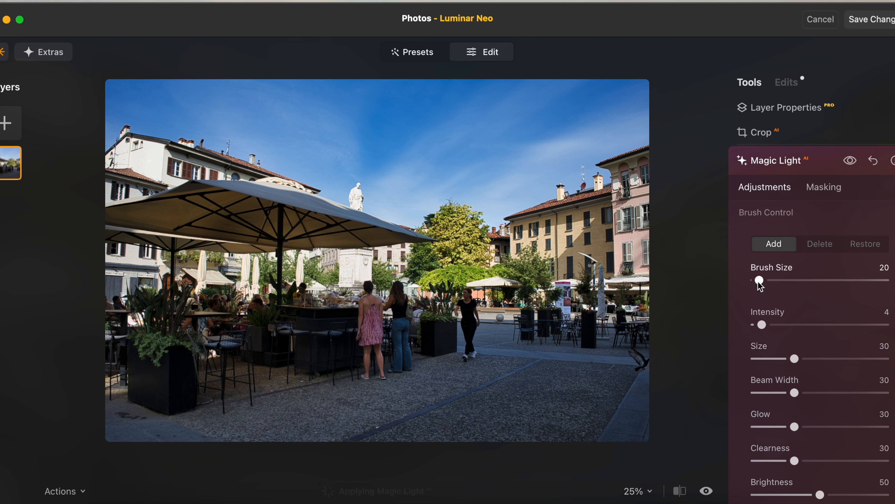
mouse_move(635, 346)
left_mouse_down()
mouse_move(634, 322)
mouse_move(600, 330)
mouse_move(511, 313)
mouse_move(559, 315)
mouse_move(493, 340)
left_mouse_up()
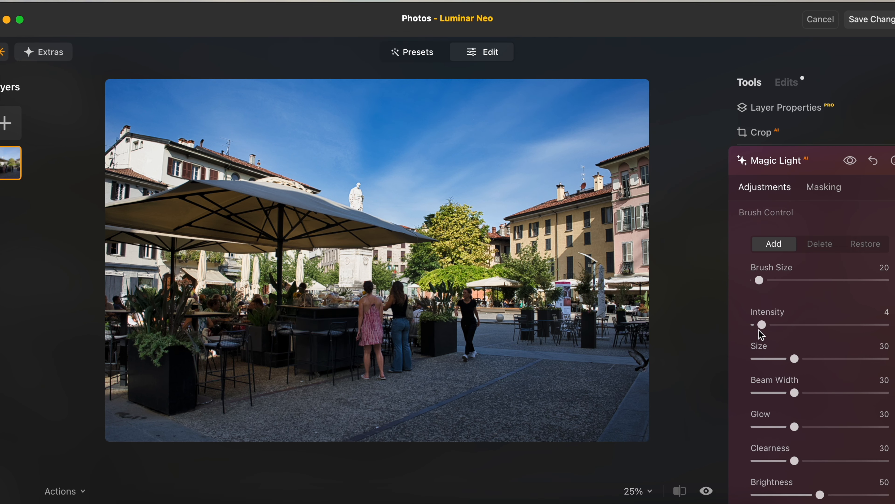
mouse_move(762, 325)
left_mouse_down()
mouse_move(839, 325)
mouse_move(798, 337)
mouse_move(752, 327)
left_mouse_up()
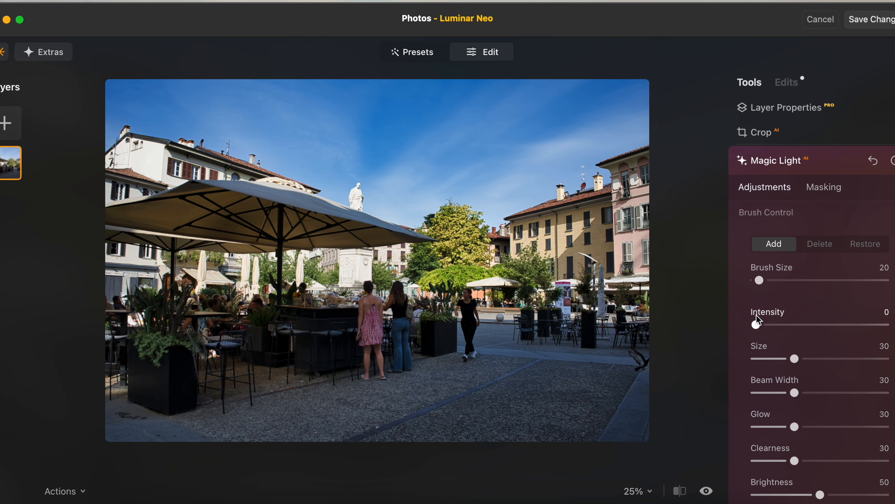
left_click(822, 165)
scroll(802, 297, "down", 5)
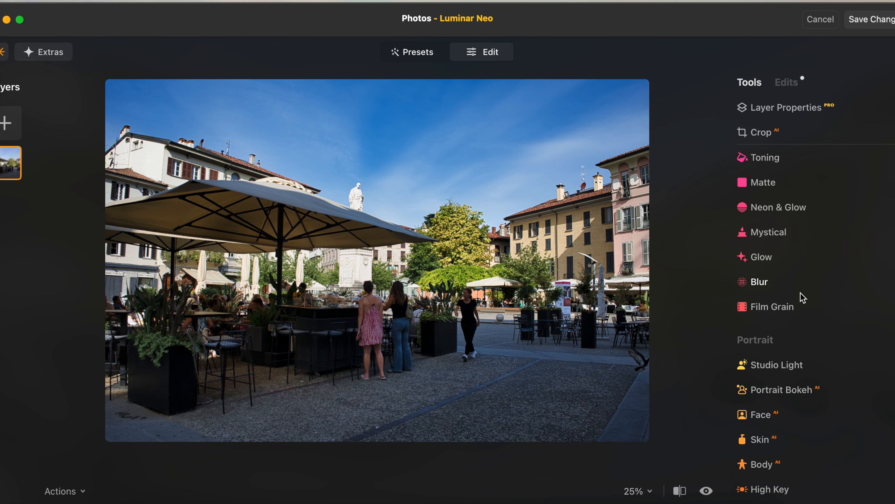
scroll(803, 298, "down", 1)
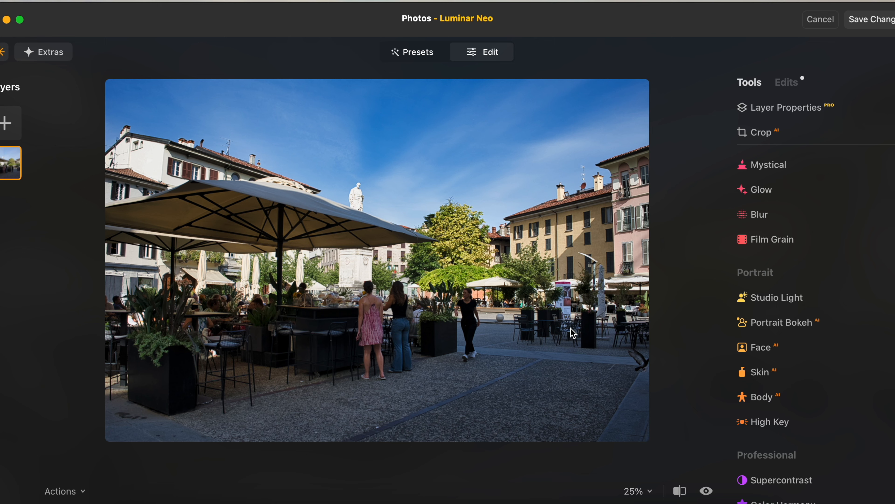
Examine the people in the square up close and the adjustments offered by the Face and Skin portrait tools
scroll(461, 298, "up", 4)
scroll(507, 317, "up", 1)
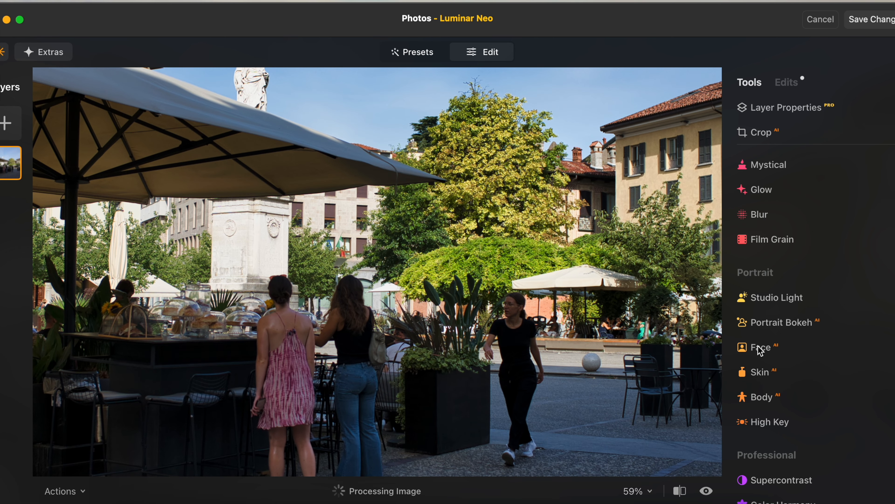
left_click(760, 350)
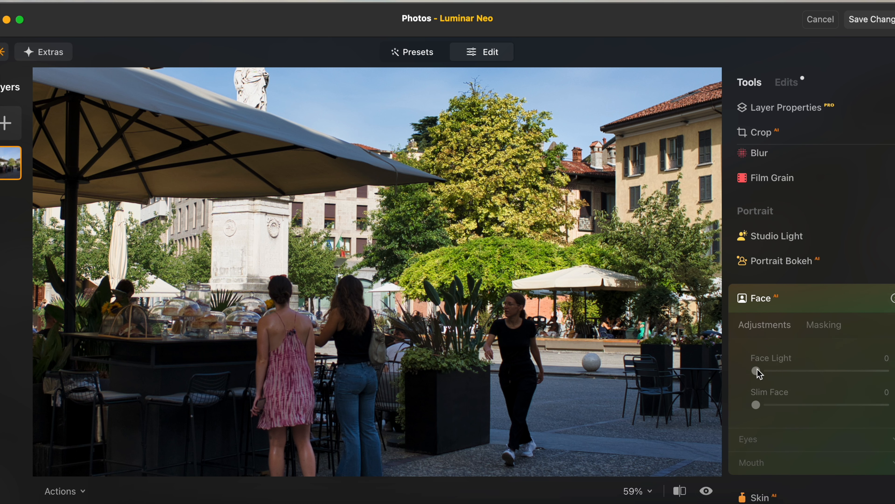
left_click(796, 300)
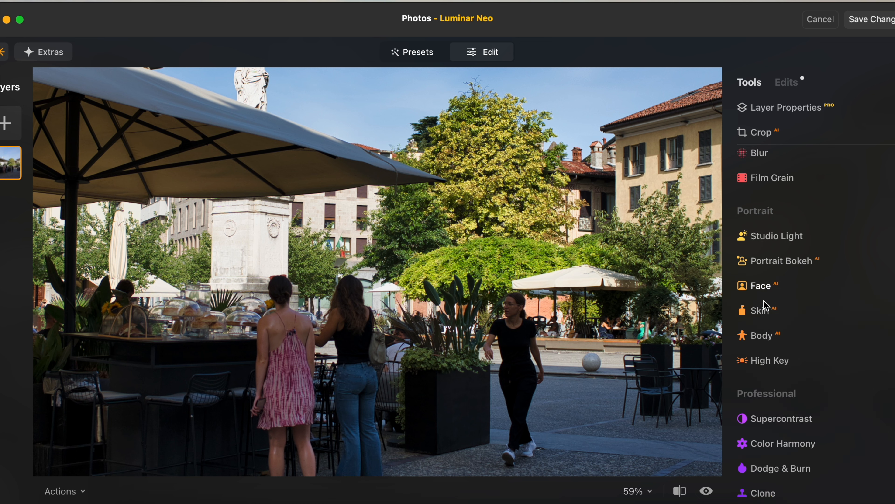
key("super+0")
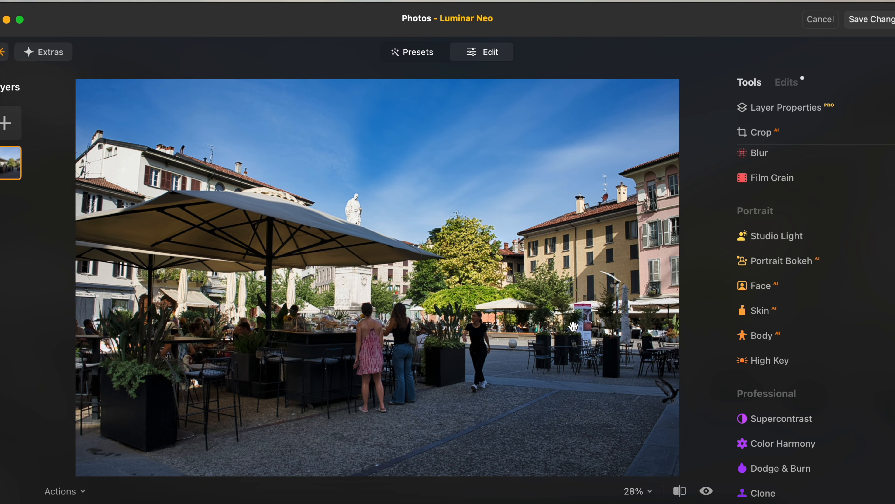
left_click(765, 312)
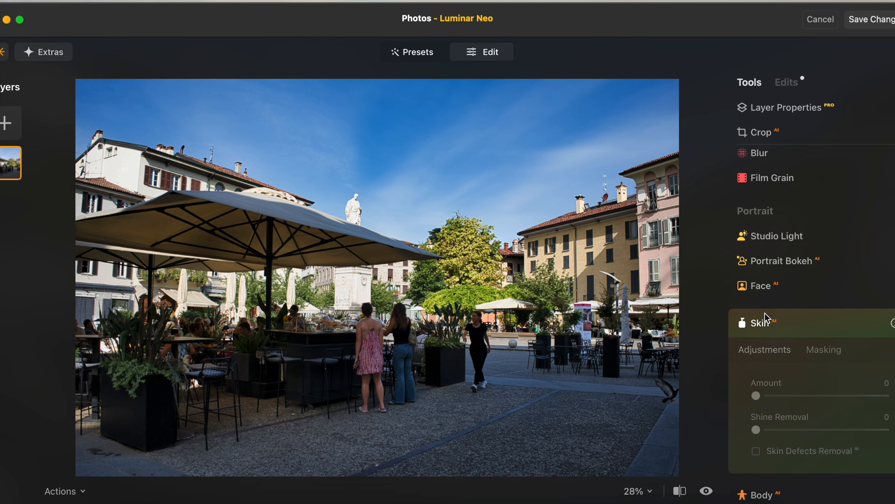
left_click(811, 326)
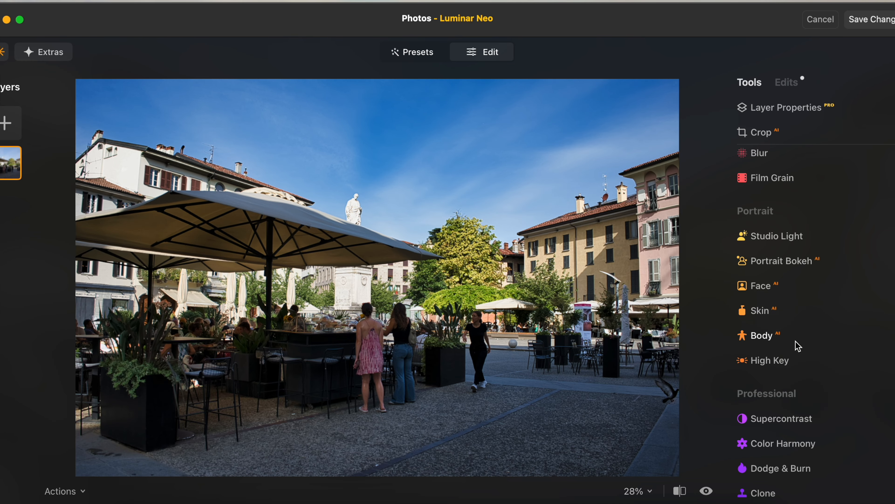
Set Highlights Contrast to 32 in the Supercontrast tool and try out its Midtones Contrast and Shadows Contrast adjustments
scroll(790, 350, "down", 1)
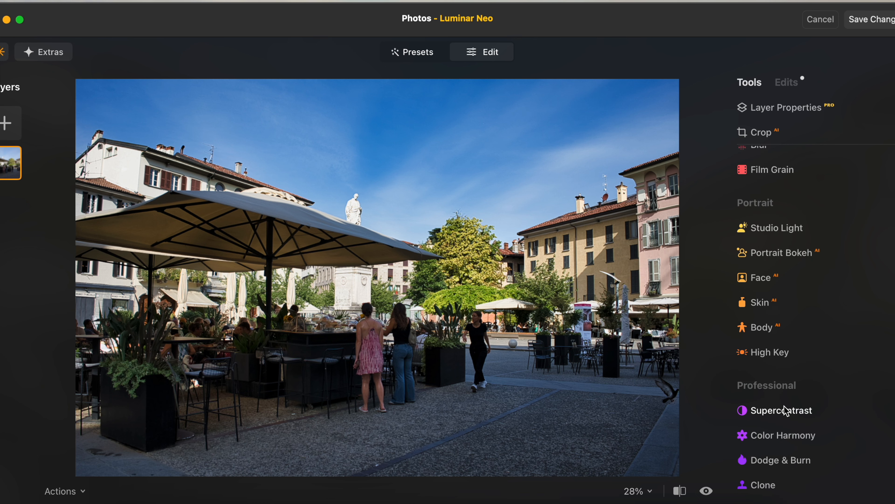
left_click(784, 410)
left_click_drag(756, 296, 800, 305)
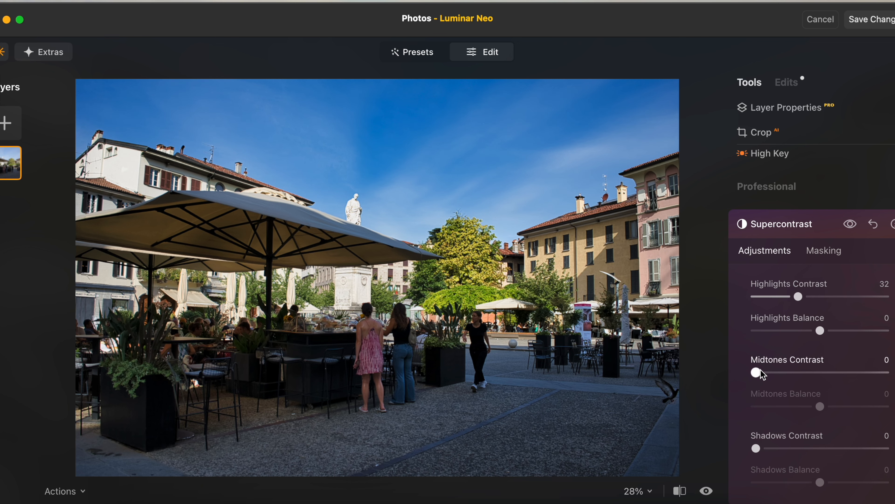
mouse_move(756, 372)
left_mouse_down()
mouse_move(824, 372)
mouse_move(756, 372)
left_mouse_up()
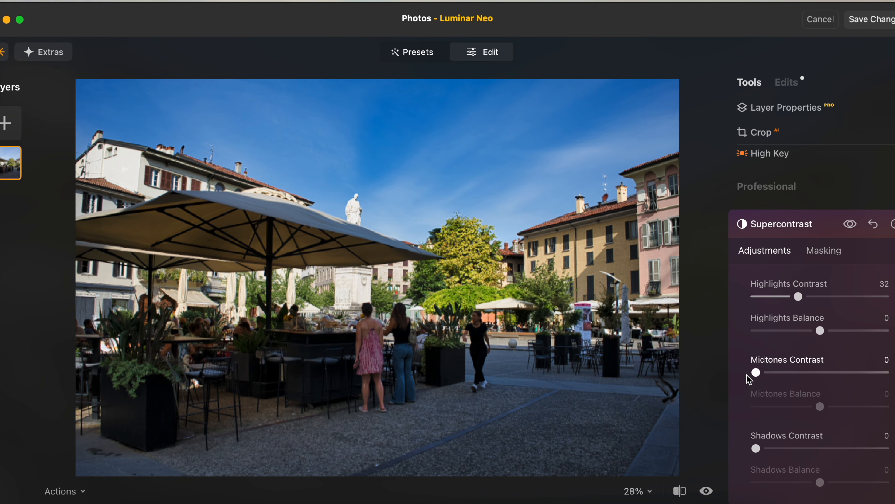
mouse_move(755, 448)
left_mouse_down()
mouse_move(833, 448)
mouse_move(756, 448)
left_mouse_up()
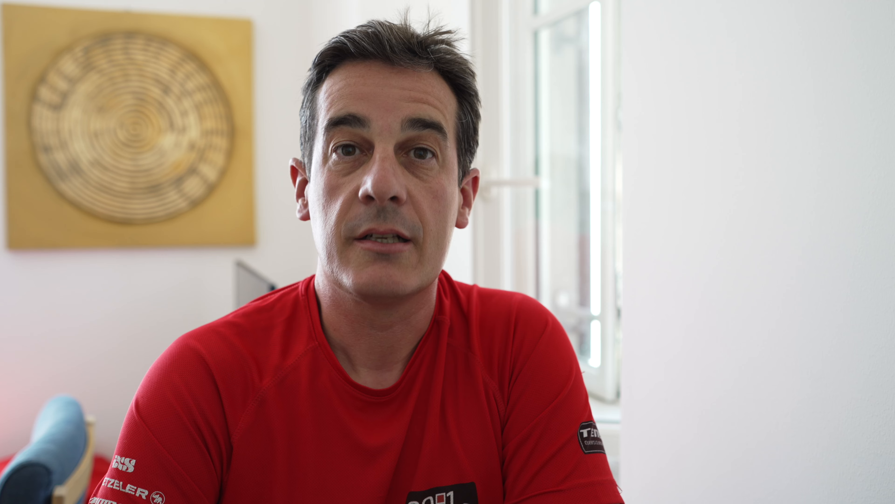